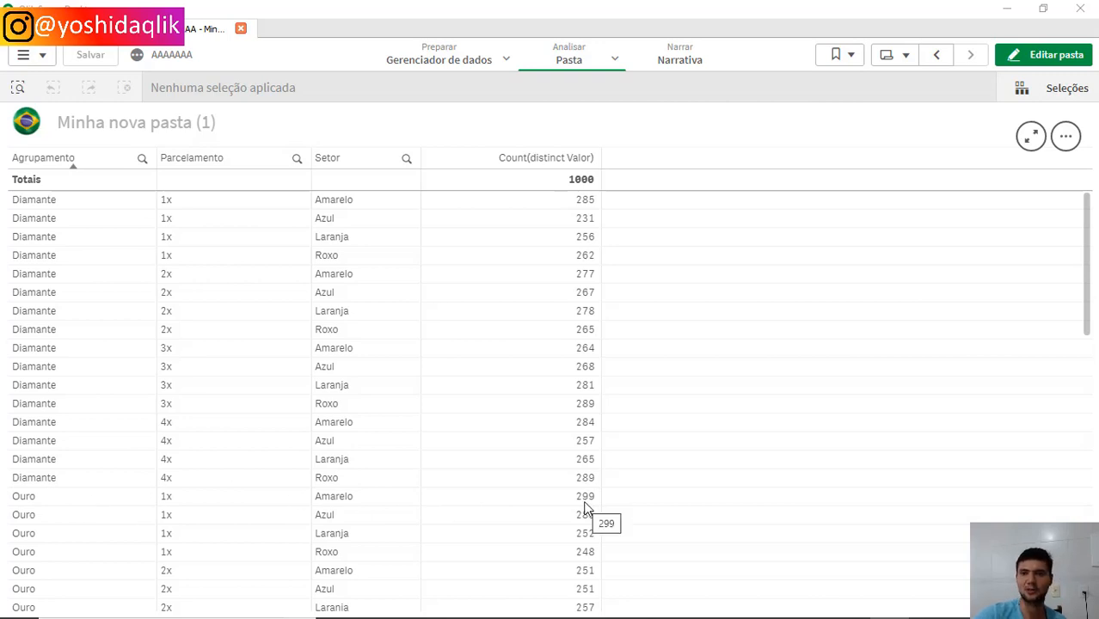
Step: Put the sheet in edit mode and duplicate the table's Count(distinct Valor) measure column
left_click(1045, 58)
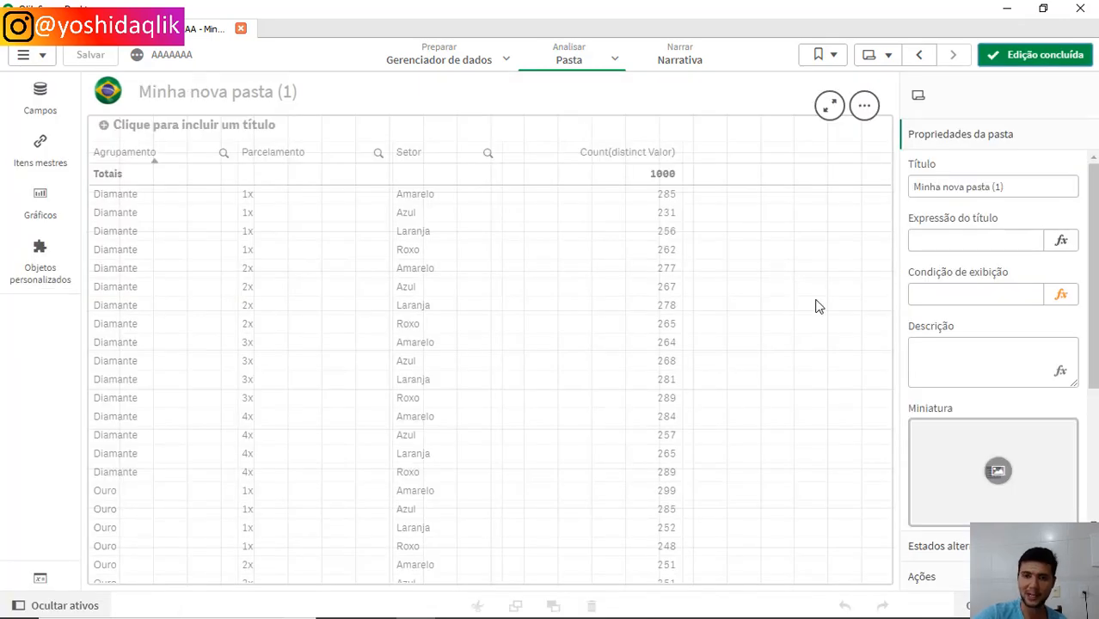
left_click(818, 308)
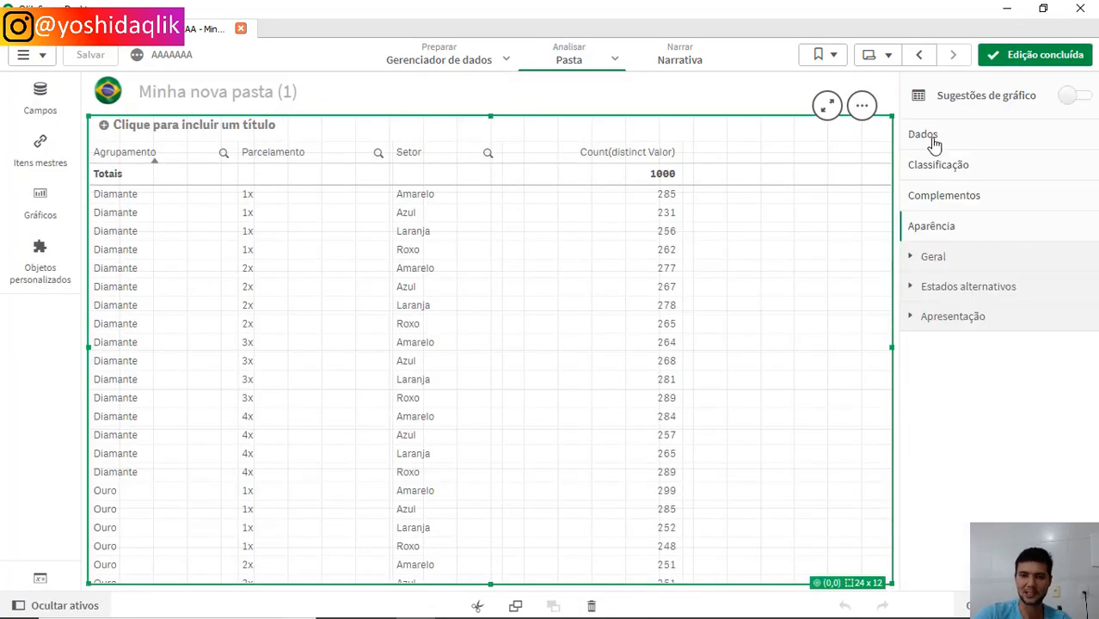
left_click(933, 139)
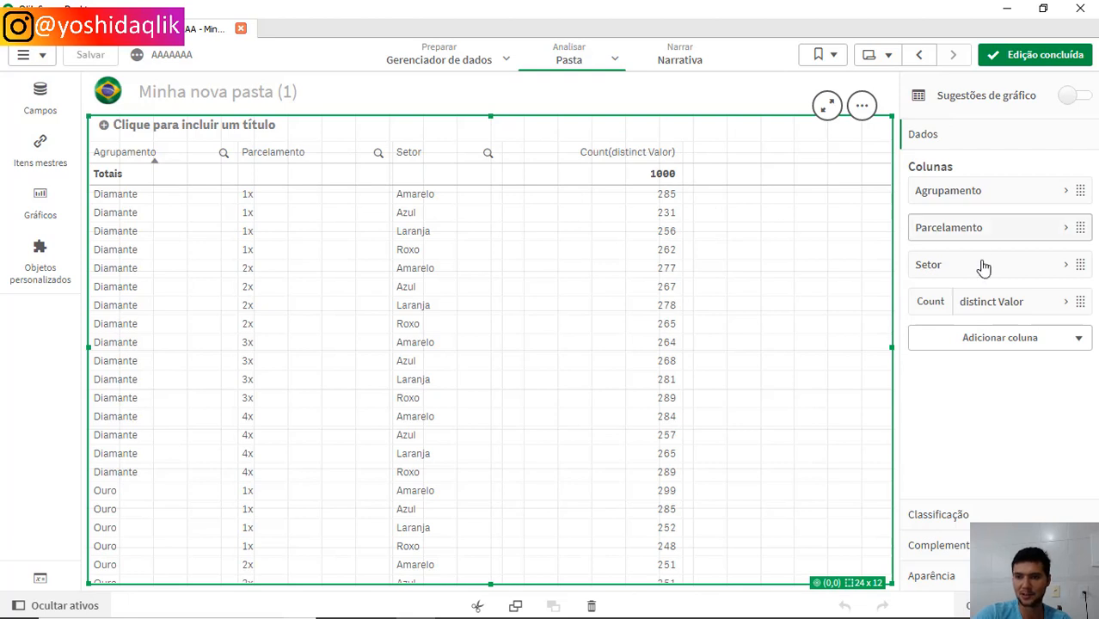
right_click(990, 315)
left_click(920, 263)
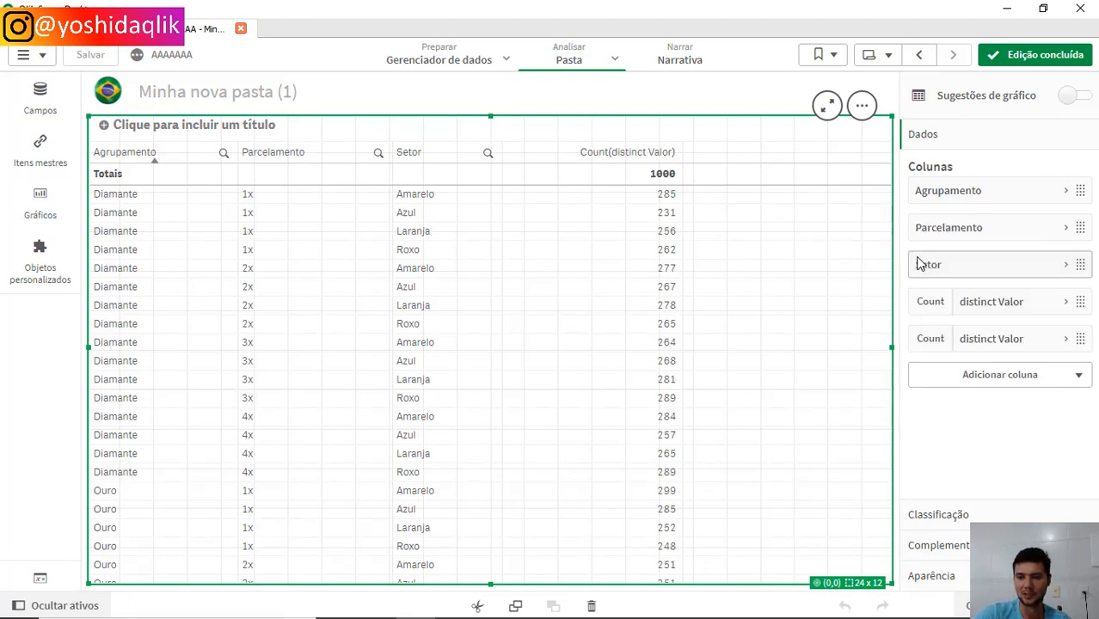
Step: Label the first of the two Count(distinct Valor) columns SALDO
left_click(993, 313)
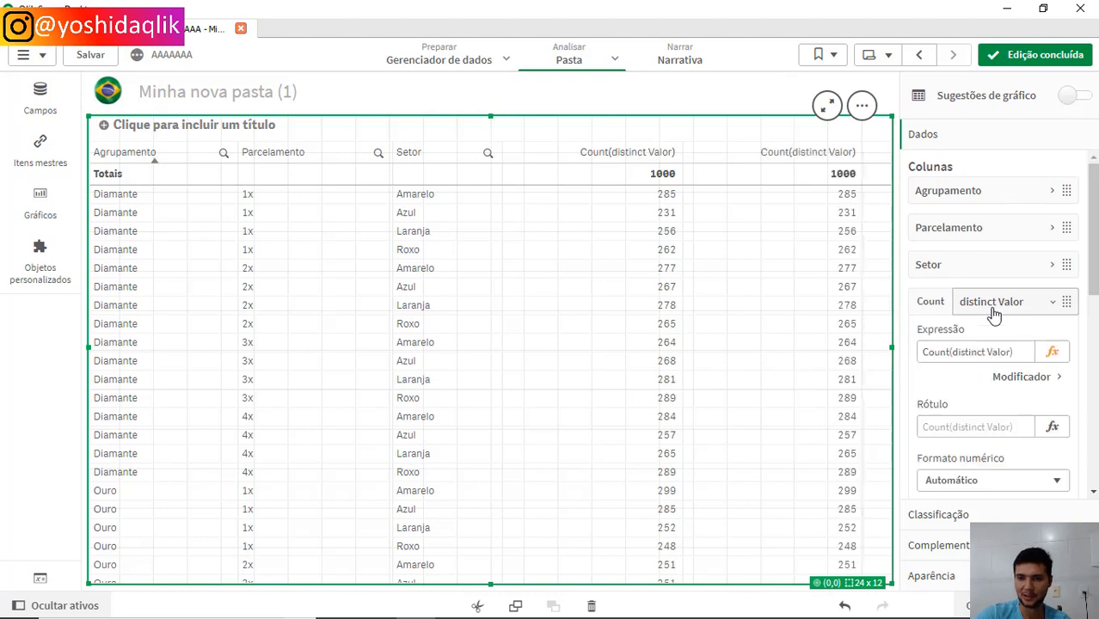
left_click(984, 424)
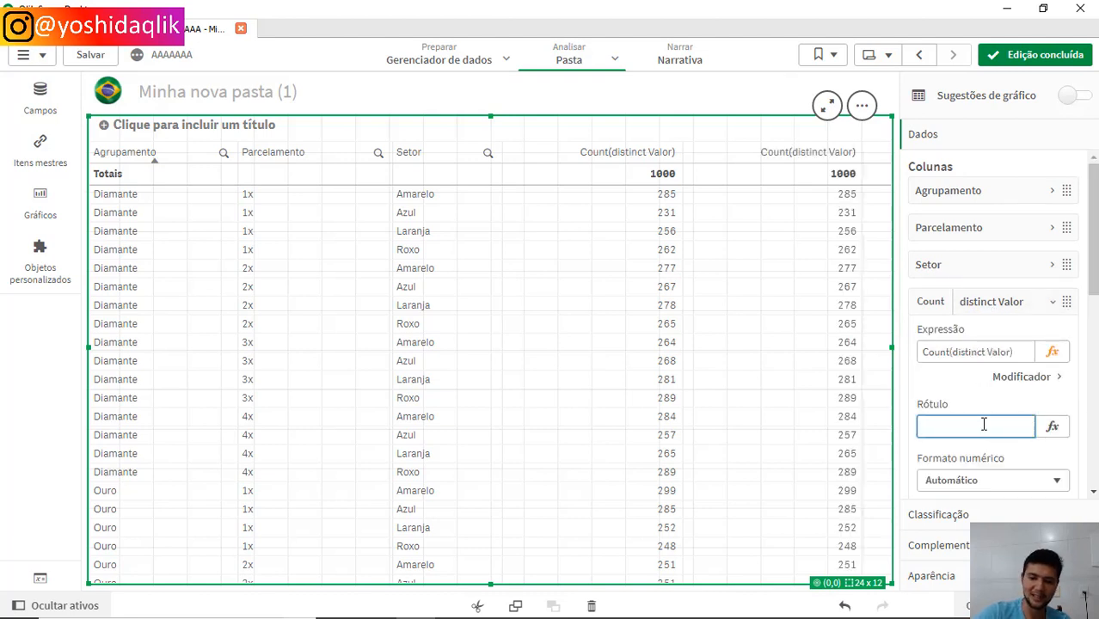
type("SALDO")
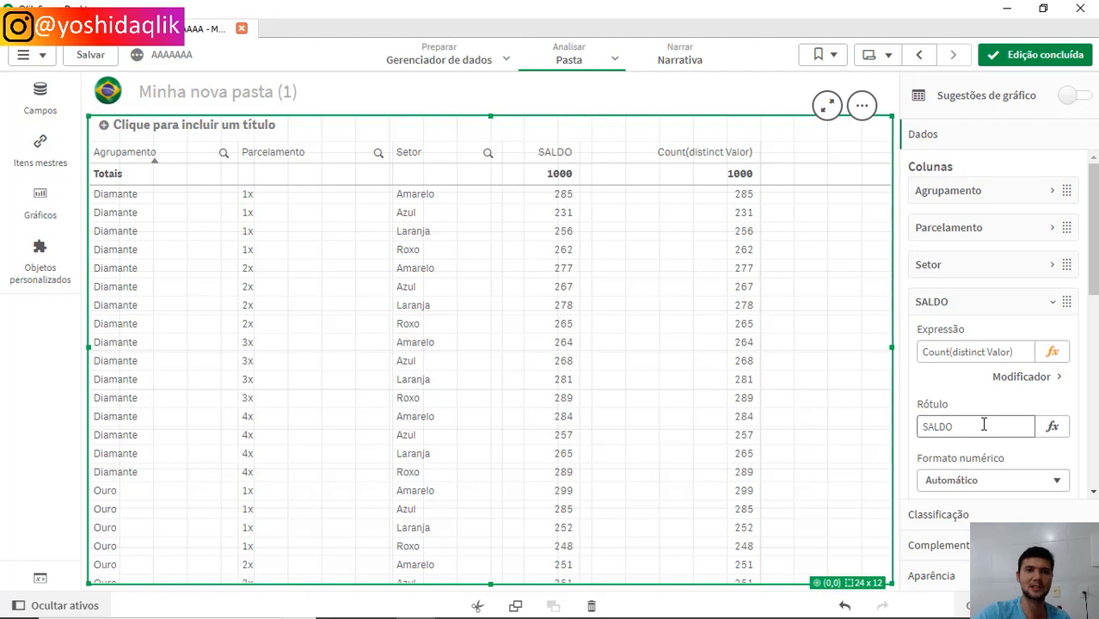
Step: Begin an if( around the SALDO column's expression, with the condition rowno(total)=1 on its own line above Count(distinct Valor)
left_click(1053, 352)
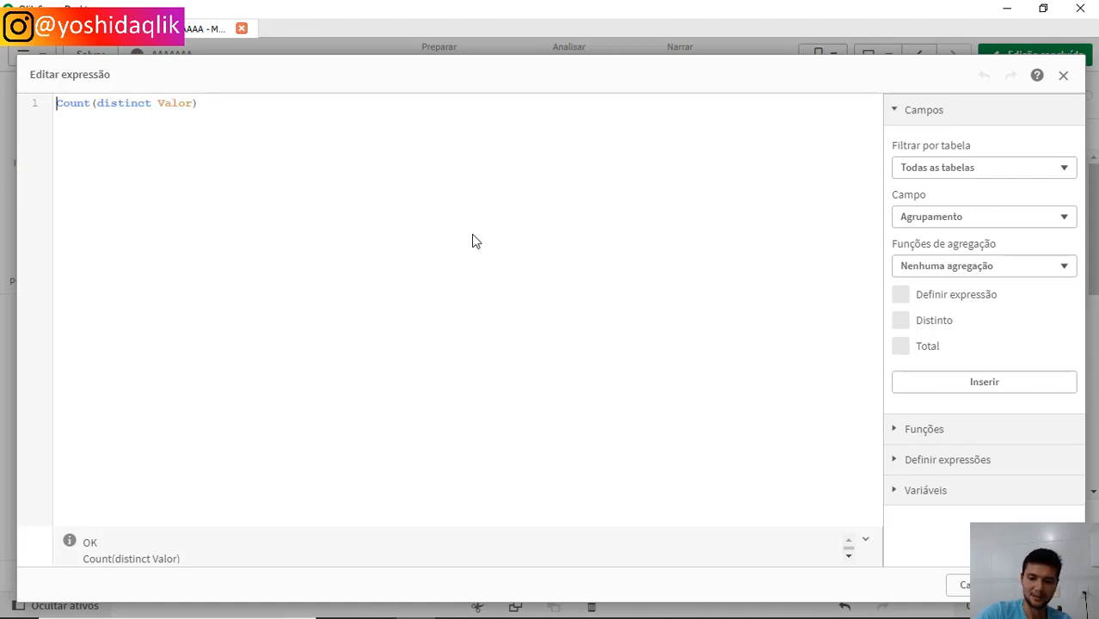
type("if(")
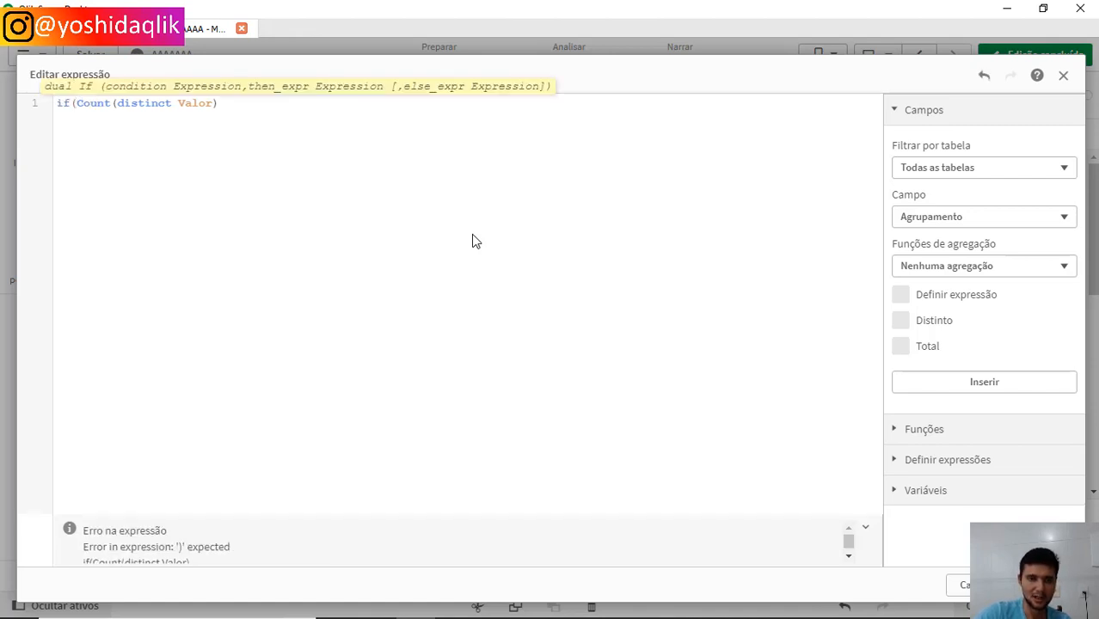
key("Return")
key("Tab")
key("Return")
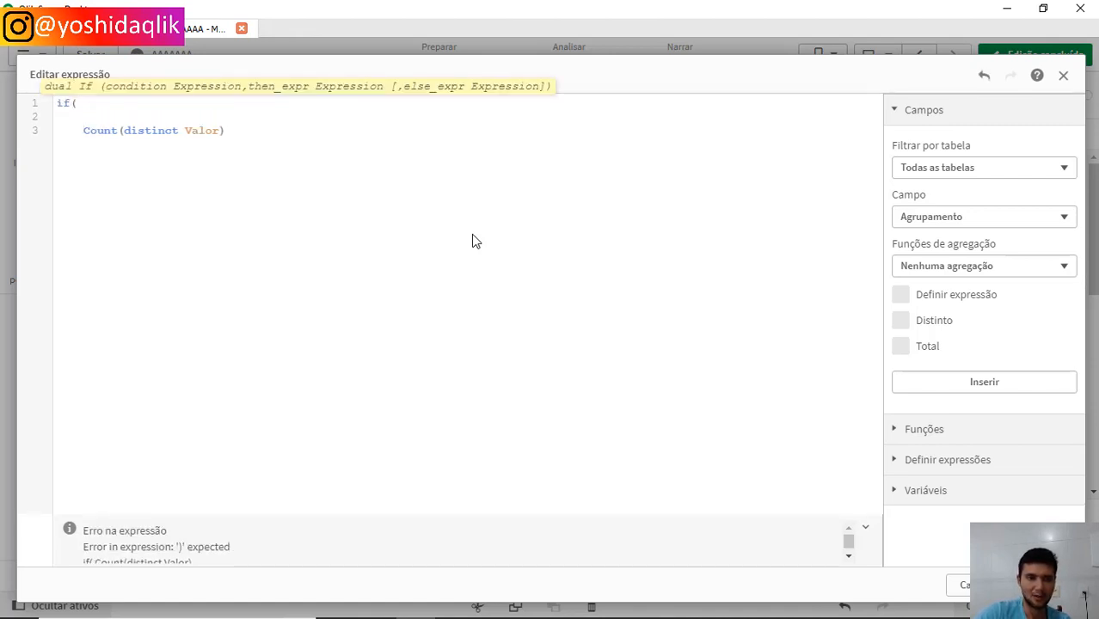
key("Up")
type("row")
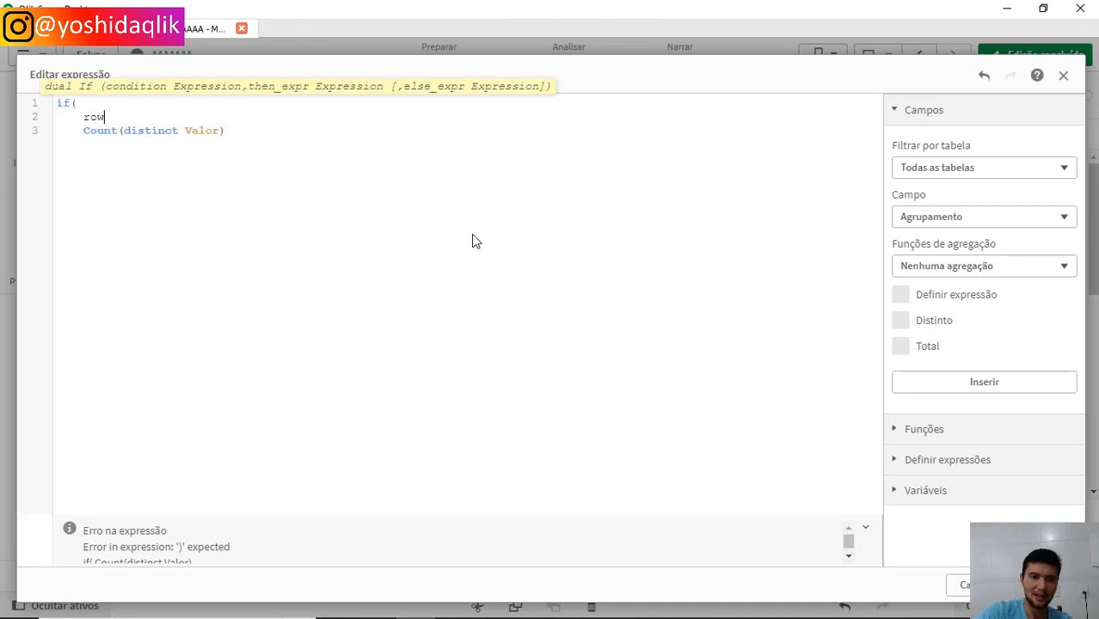
type("no(total")
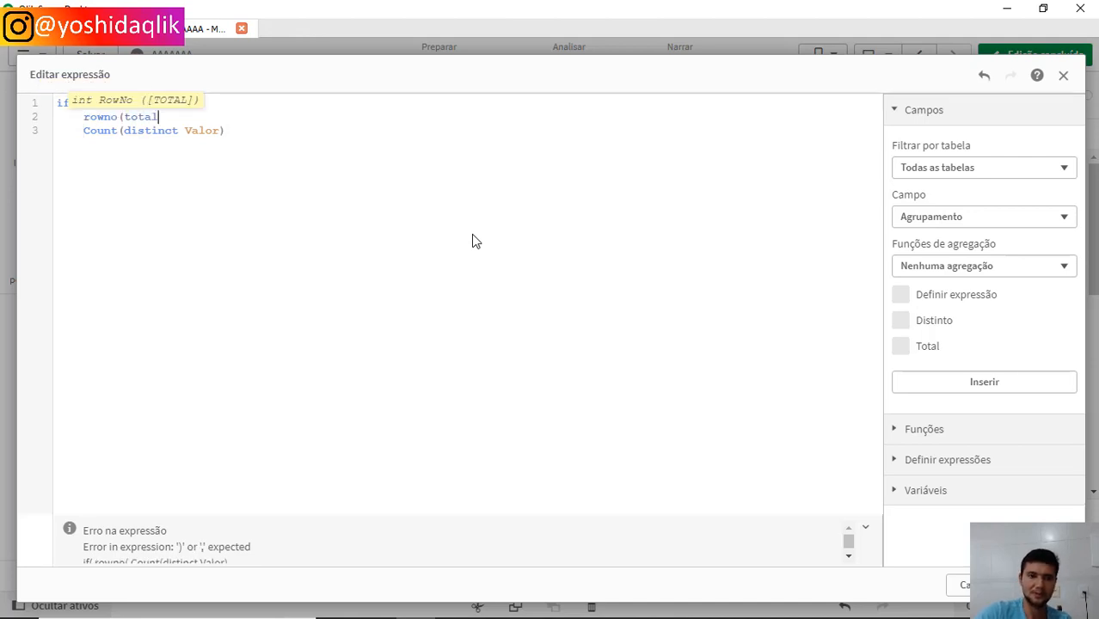
type(")")
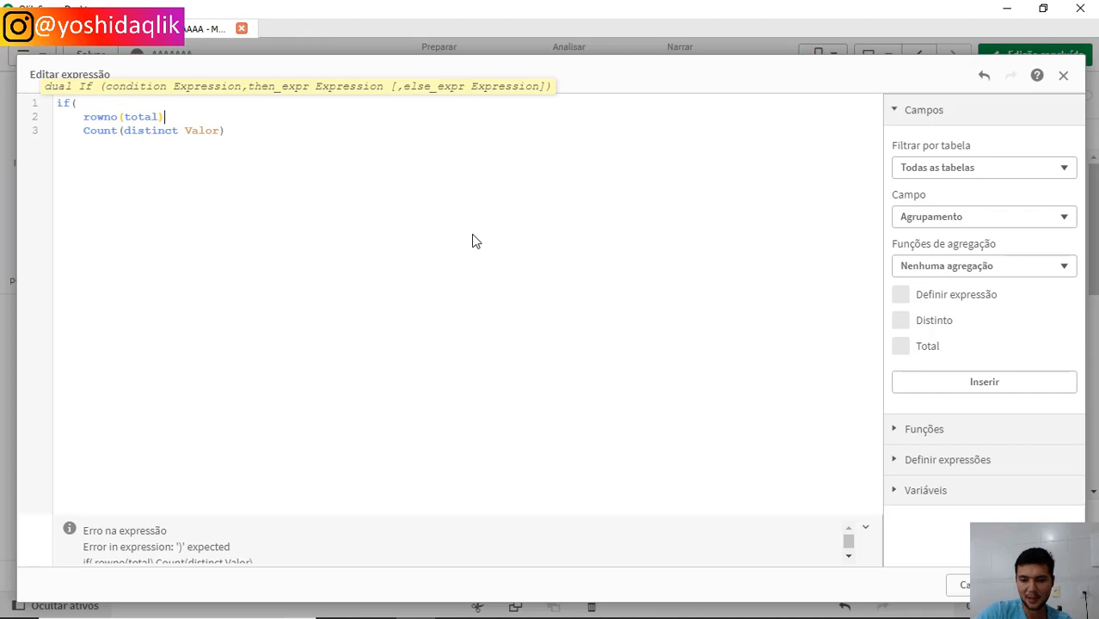
type("=1")
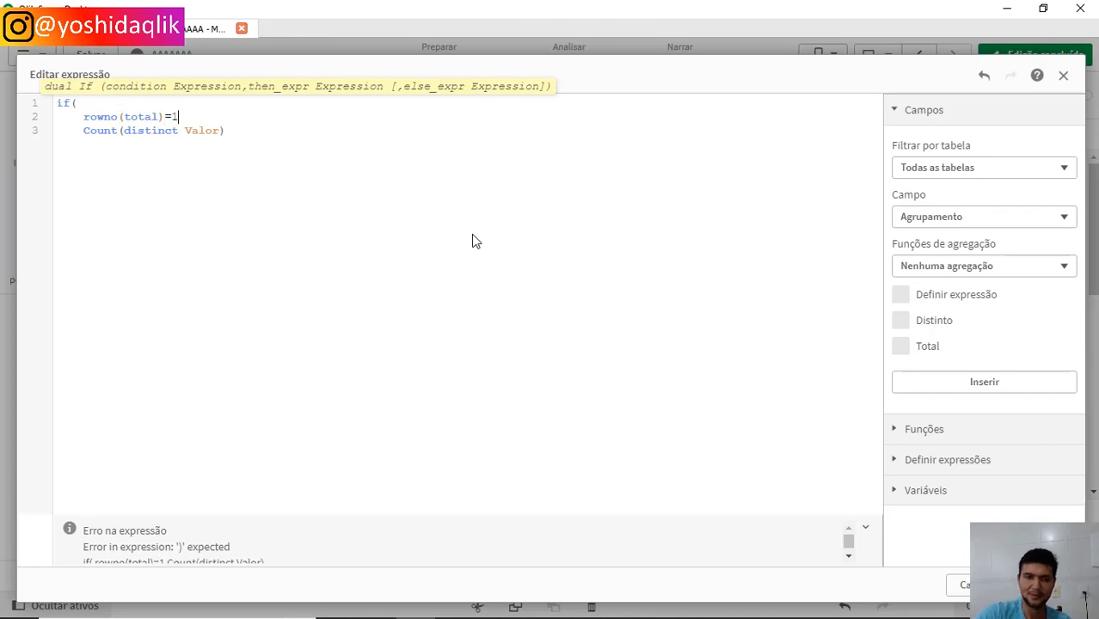
Step: Complete the if with Count(distinct Valor) as its result, a leading comma on that line and a closing parenthesis below, and apply the expression
type(",")
key("Down")
key("End")
key("Return")
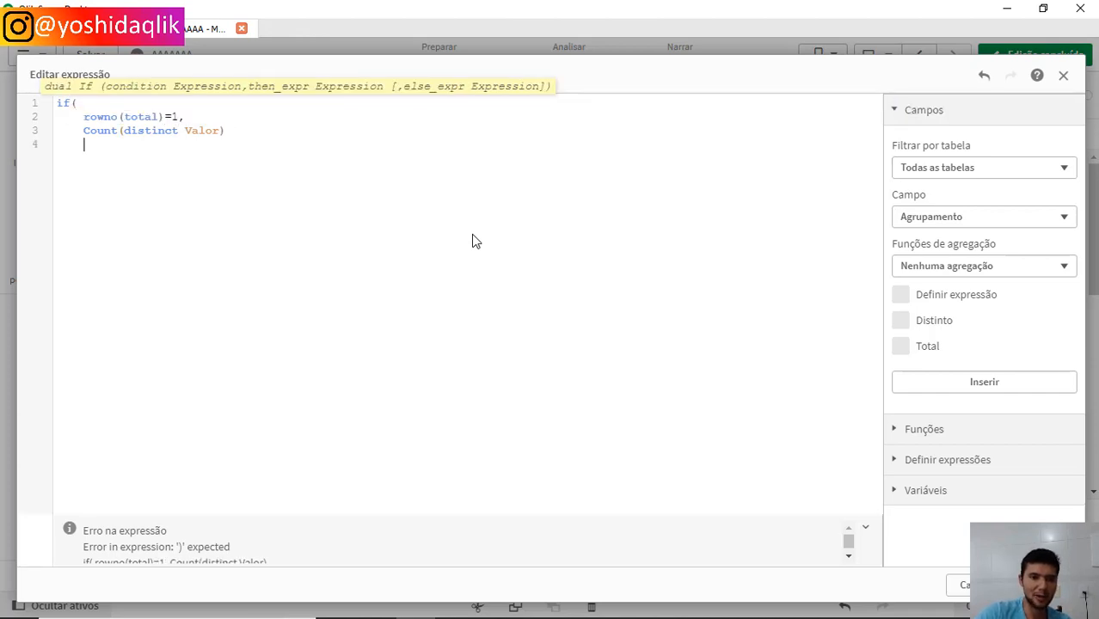
key("shift+Home")
key("BackSpace")
type(")")
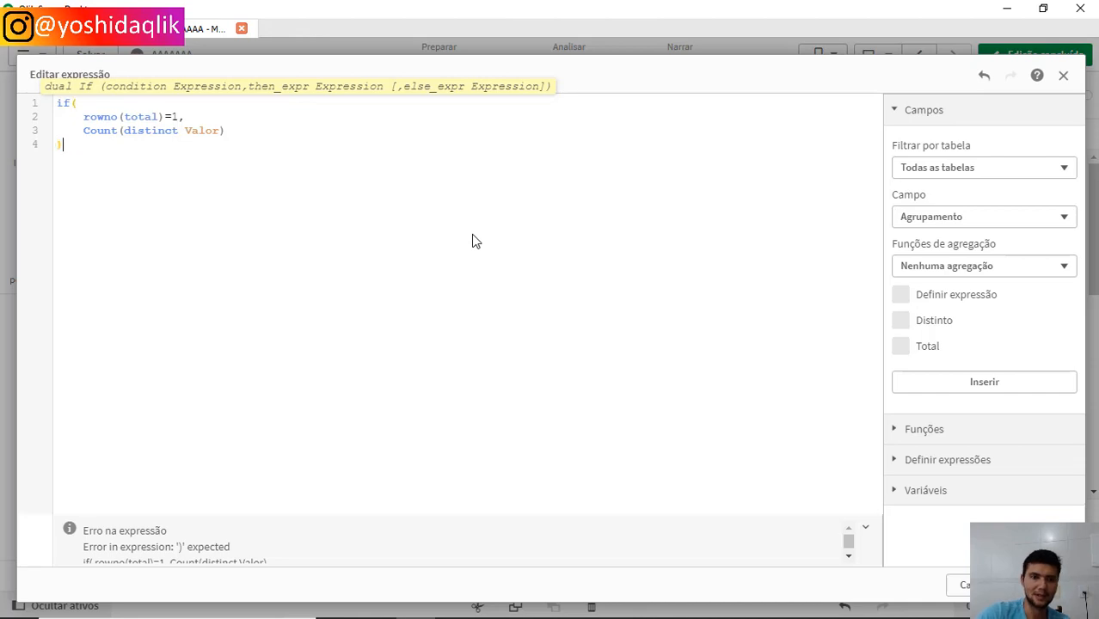
key("Up")
key("Up")
key("End")
key("BackSpace")
key("Down")
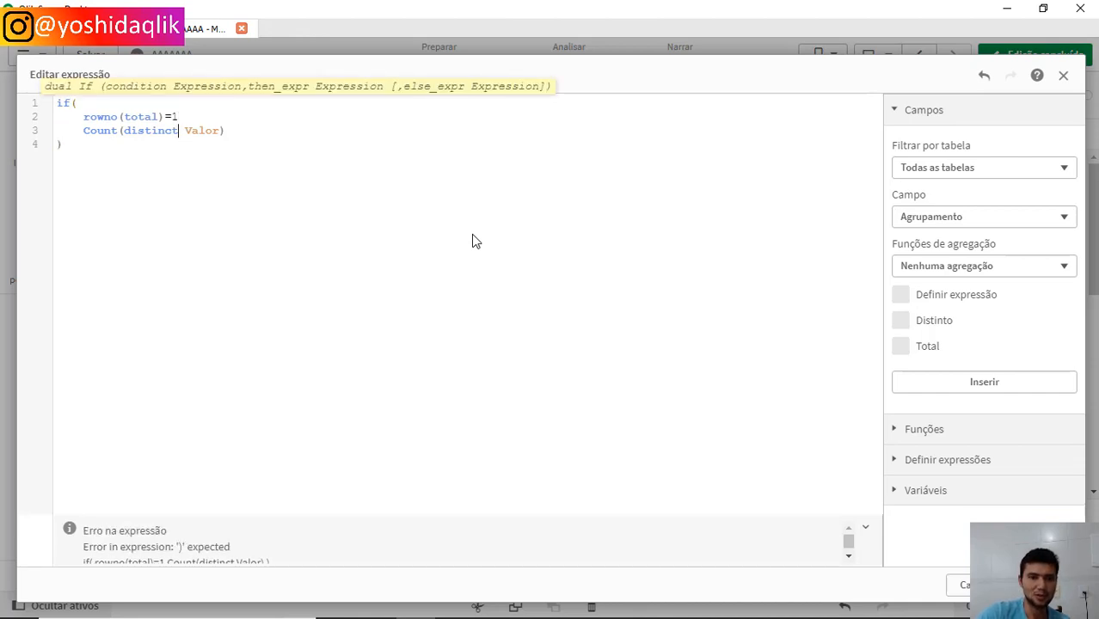
key("Home")
type(",")
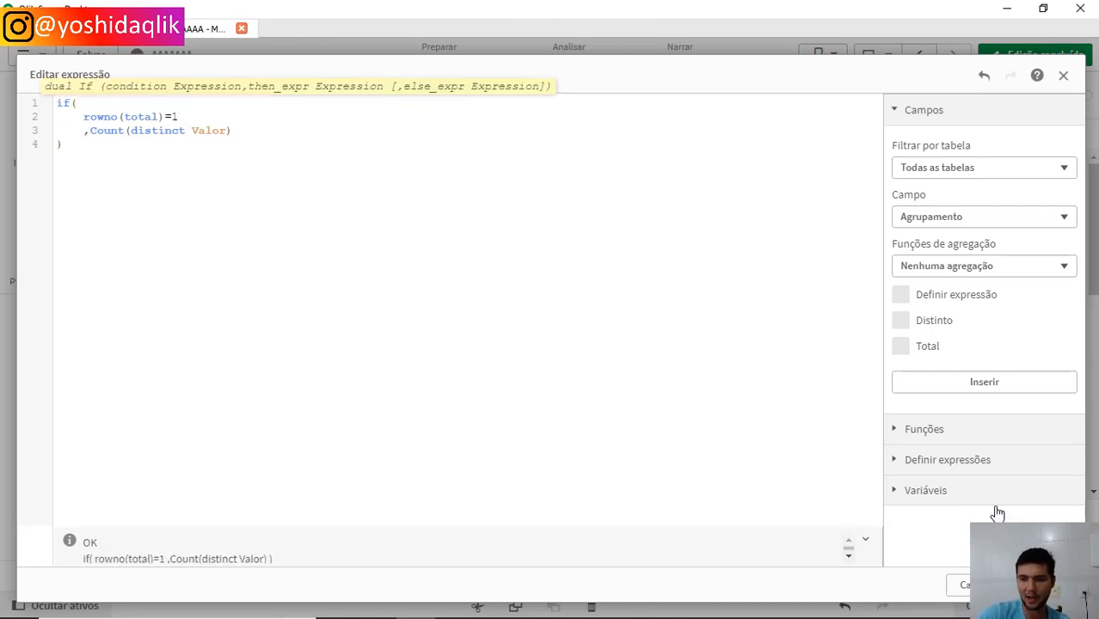
left_click(1049, 585)
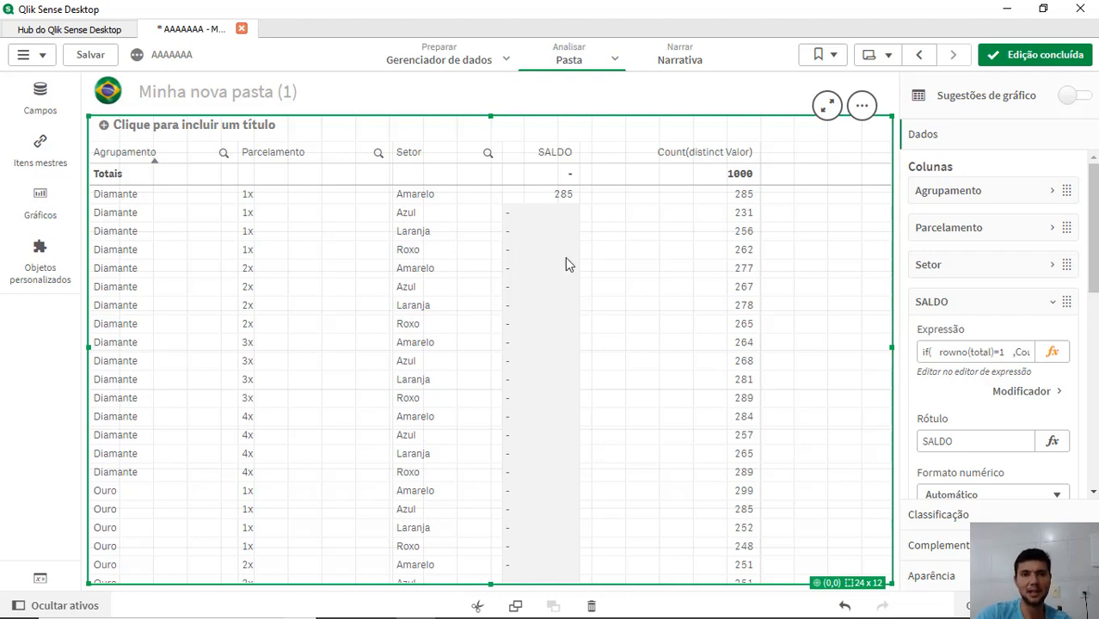
Step: Reopen the SALDO expression and add an empty nested IF( ) as the else branch, starting on its own line with a comma
left_click(1053, 352)
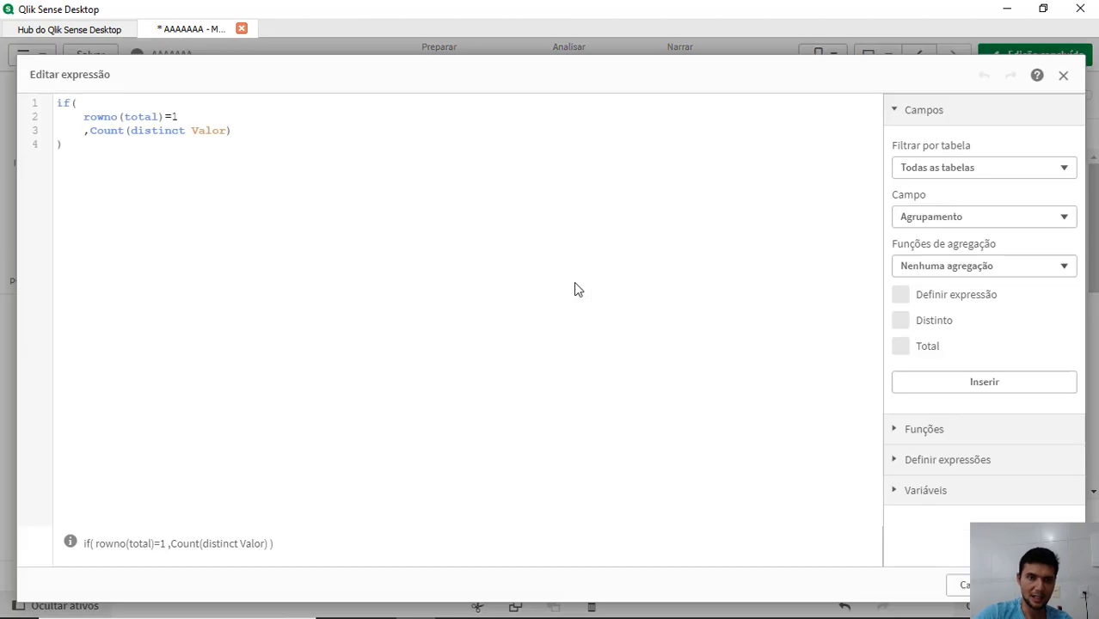
left_click(255, 135)
type(",")
key("Return")
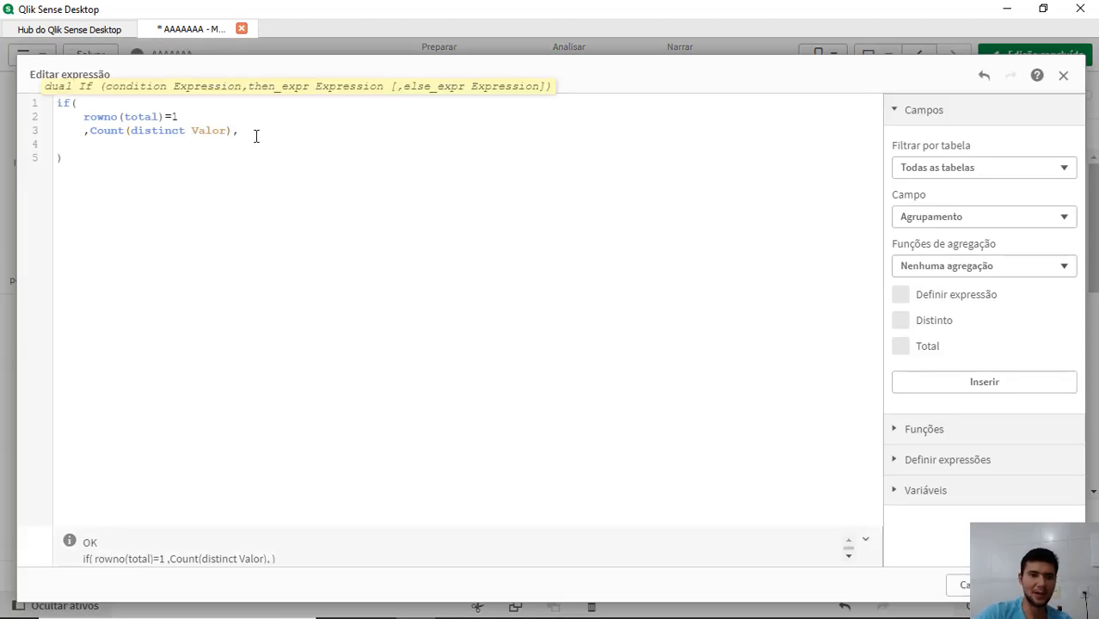
left_click(255, 135)
key("BackSpace")
key("Return")
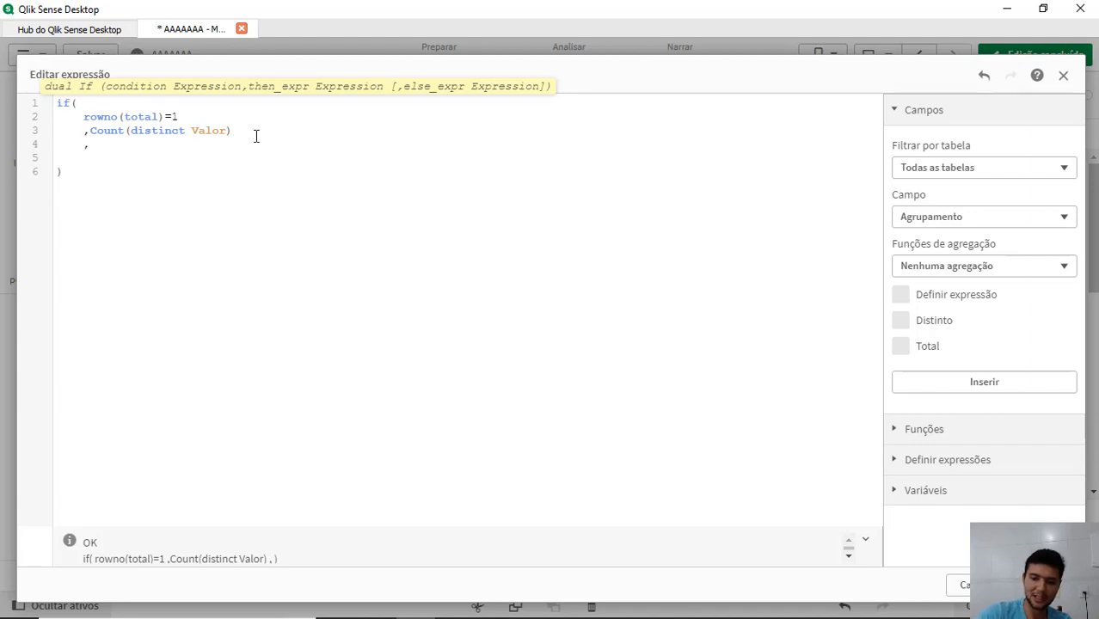
type(",IF")
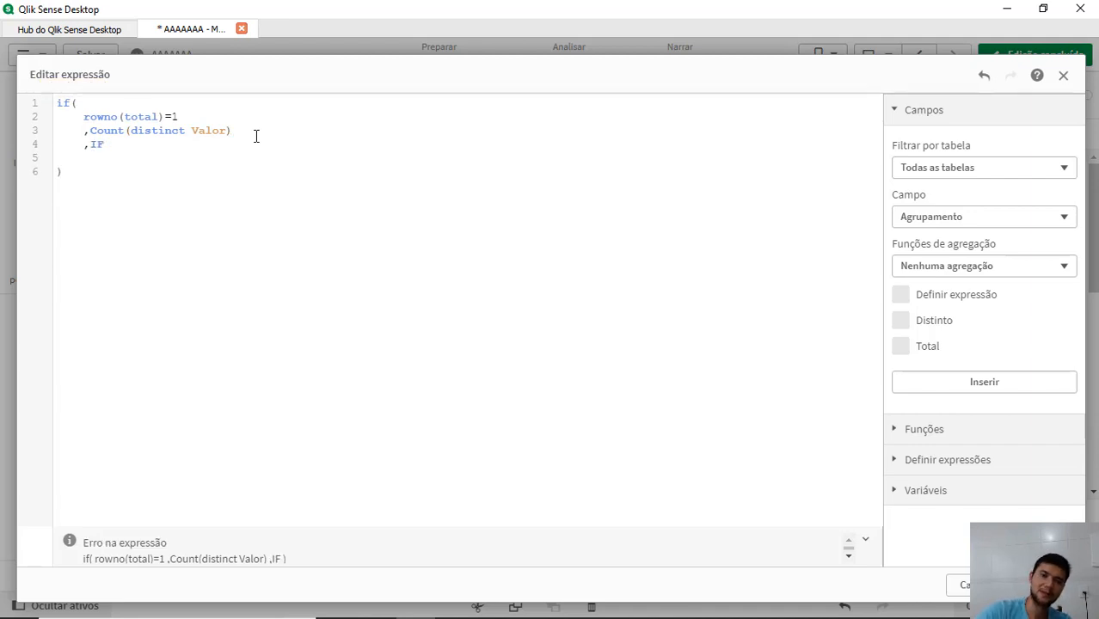
type("(")
key("Return")
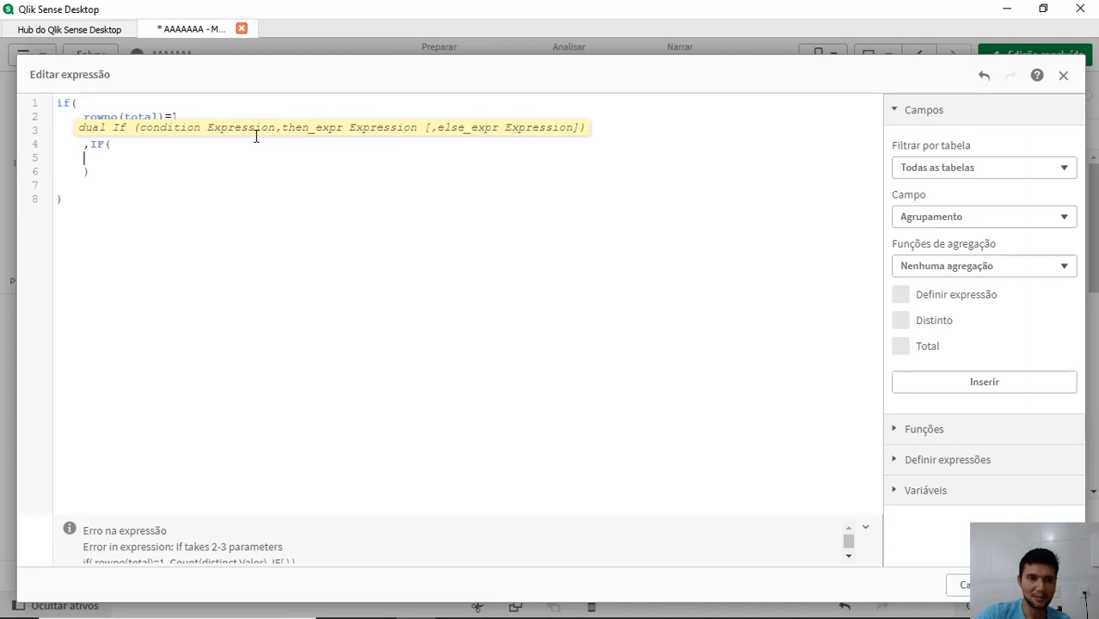
key("Tab")
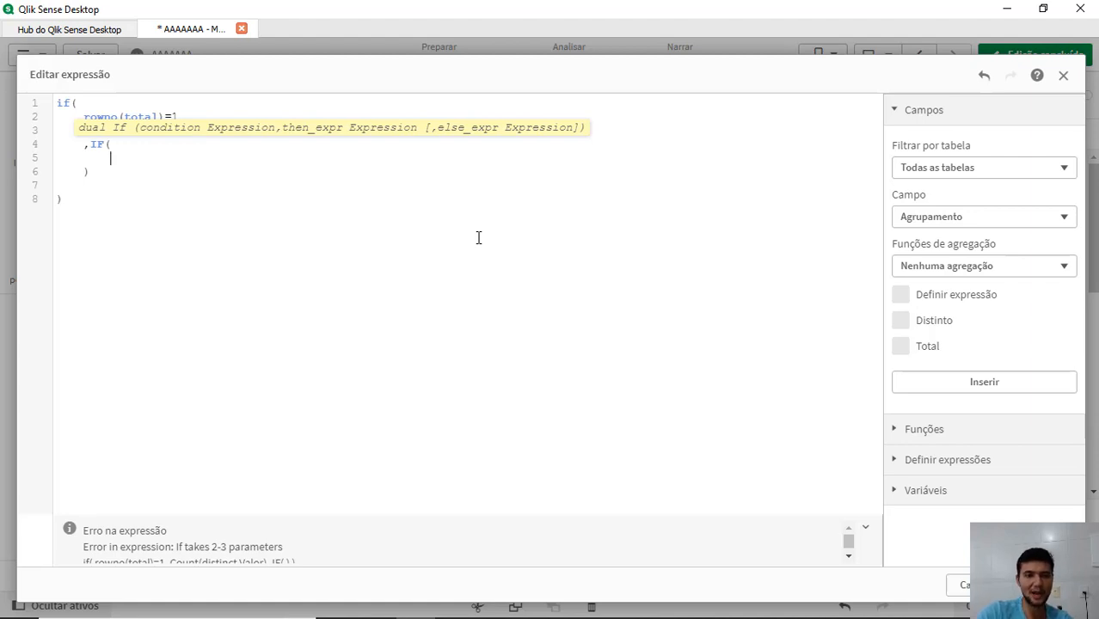
Step: Start the nested IF's condition with MaxString(Agrupamento)= on the indented line
type("maxstrin")
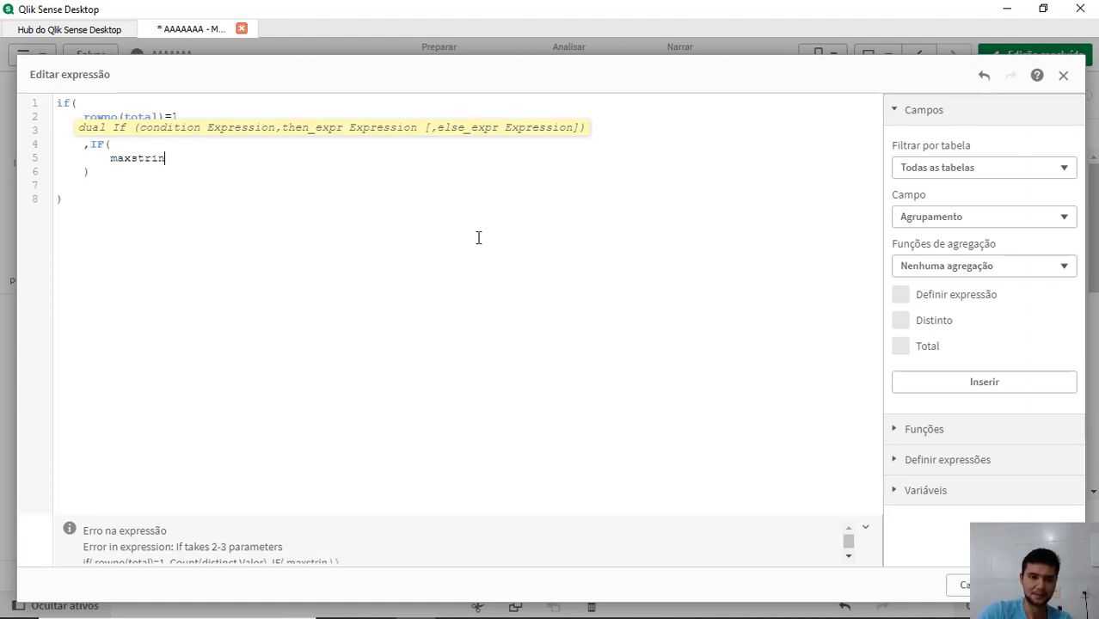
key("Return")
type("(a")
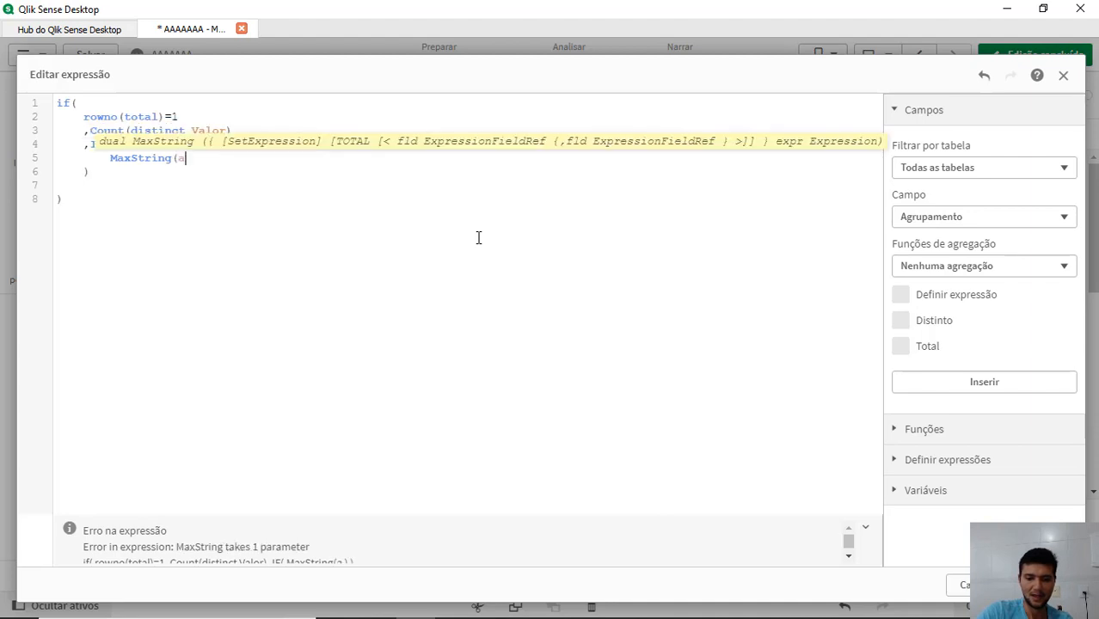
type("grup")
key("Return")
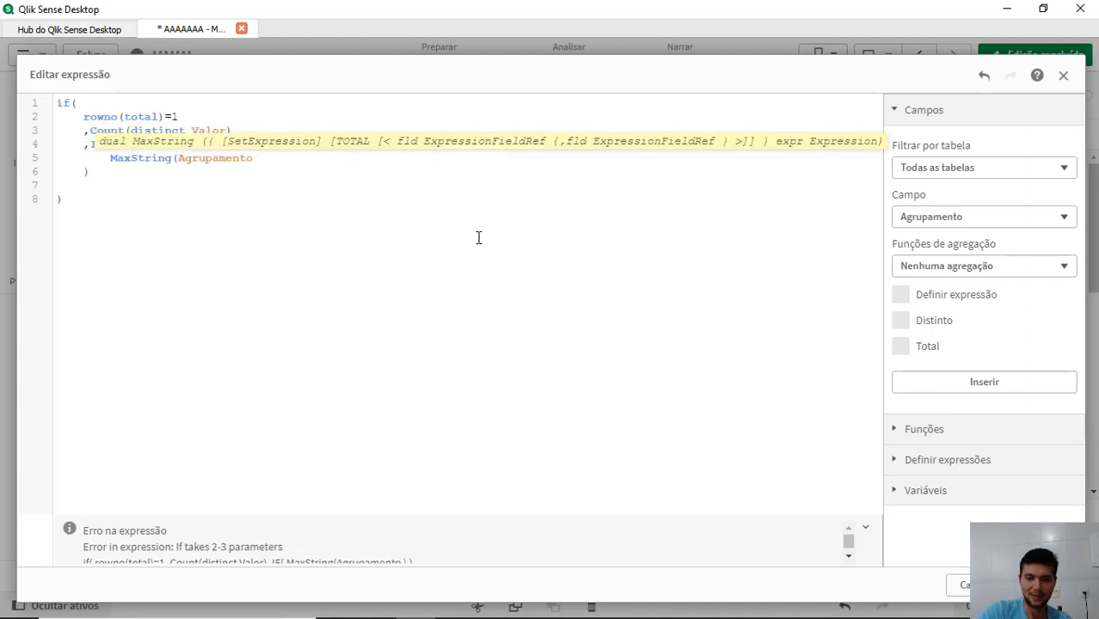
type(")=")
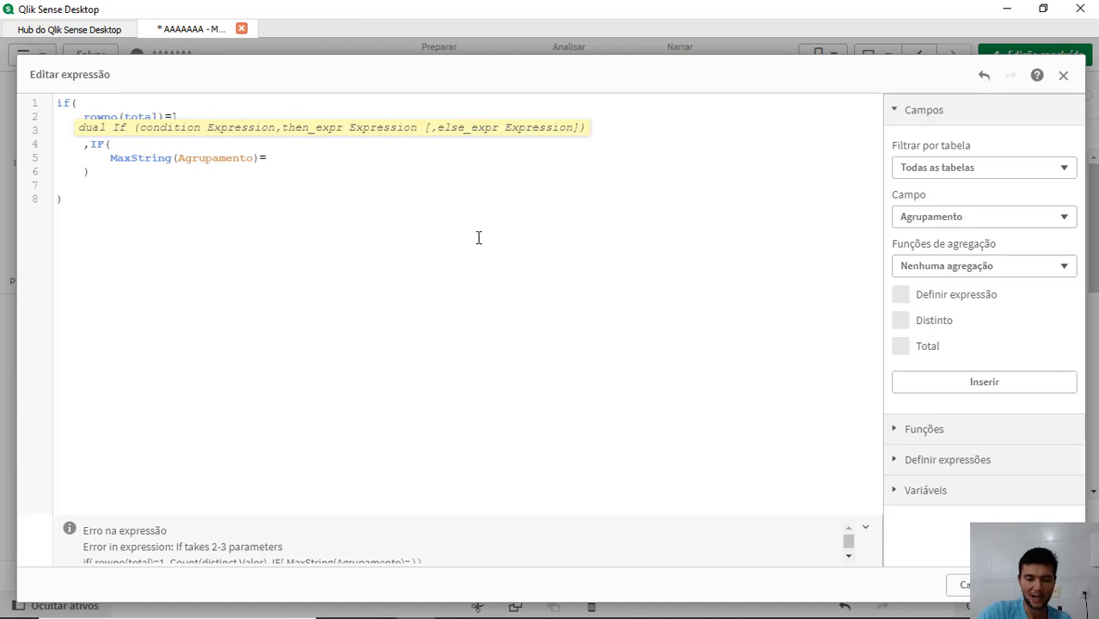
Step: Complete the nested condition with above(MaxString(Agrupamento)), end it with a comma and start a new line for the result
key("Left")
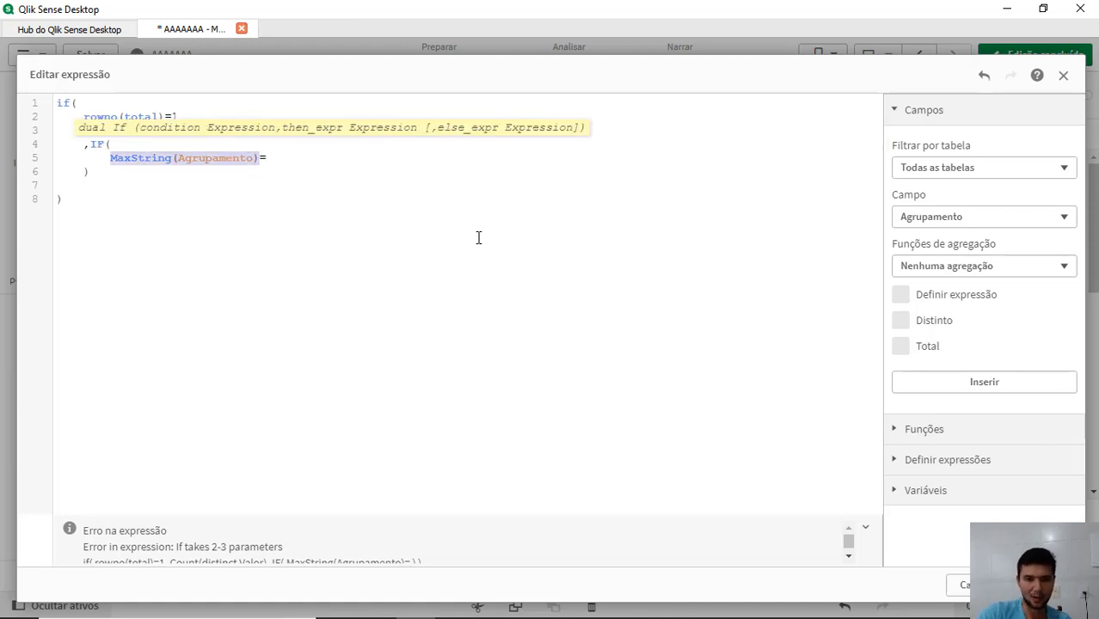
key("Right")
type("abc")
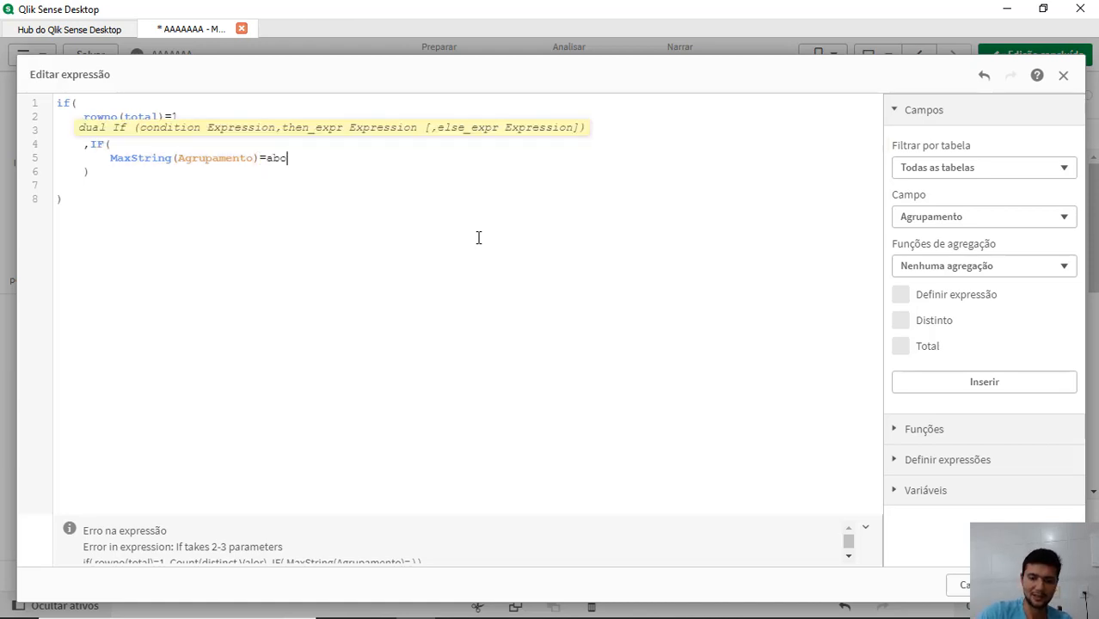
key("BackSpace")
type("ove(")
type("MaxString(Agrupamento)")
type(")")
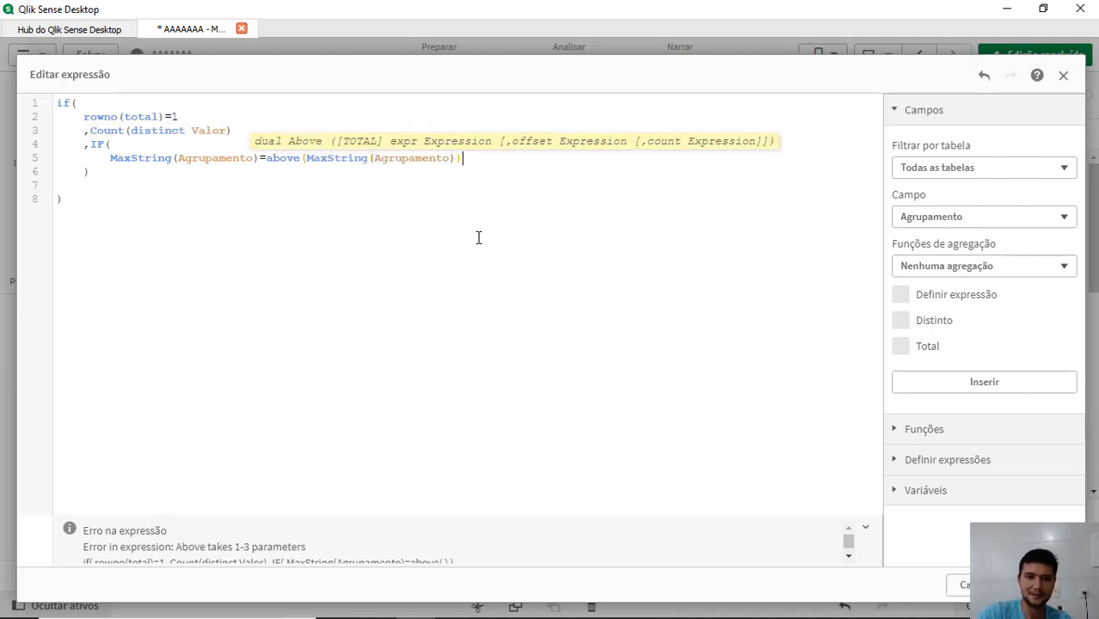
type(",")
key("Return")
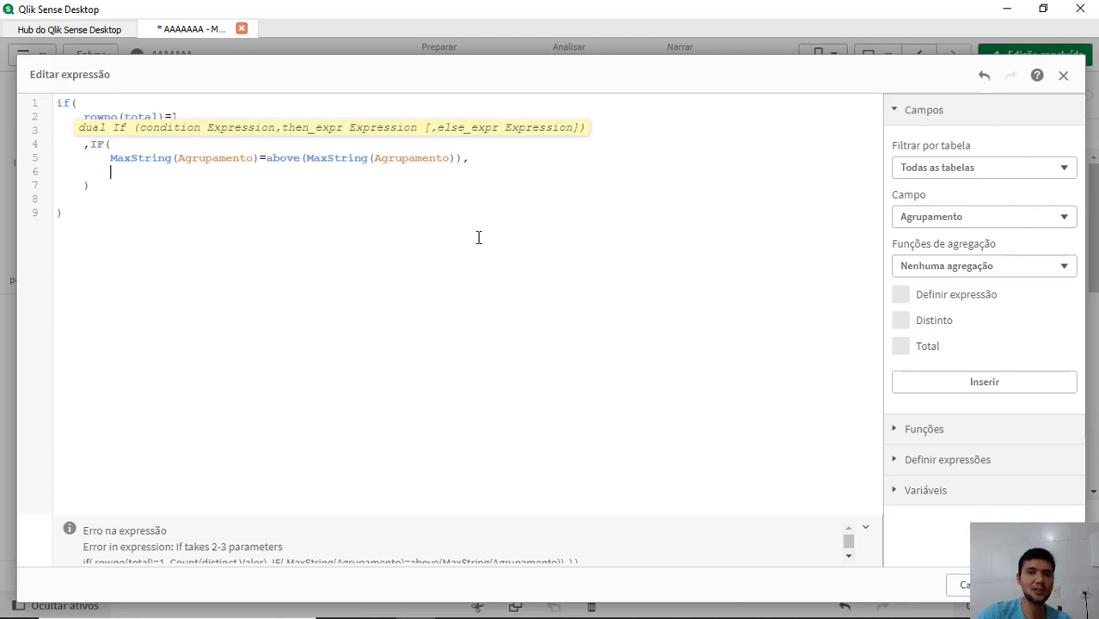
Step: Copy Count(distinct Valor) from the outer if's result line onto the empty result line of the nested IF
key("Up")
key("Up")
key("Up")
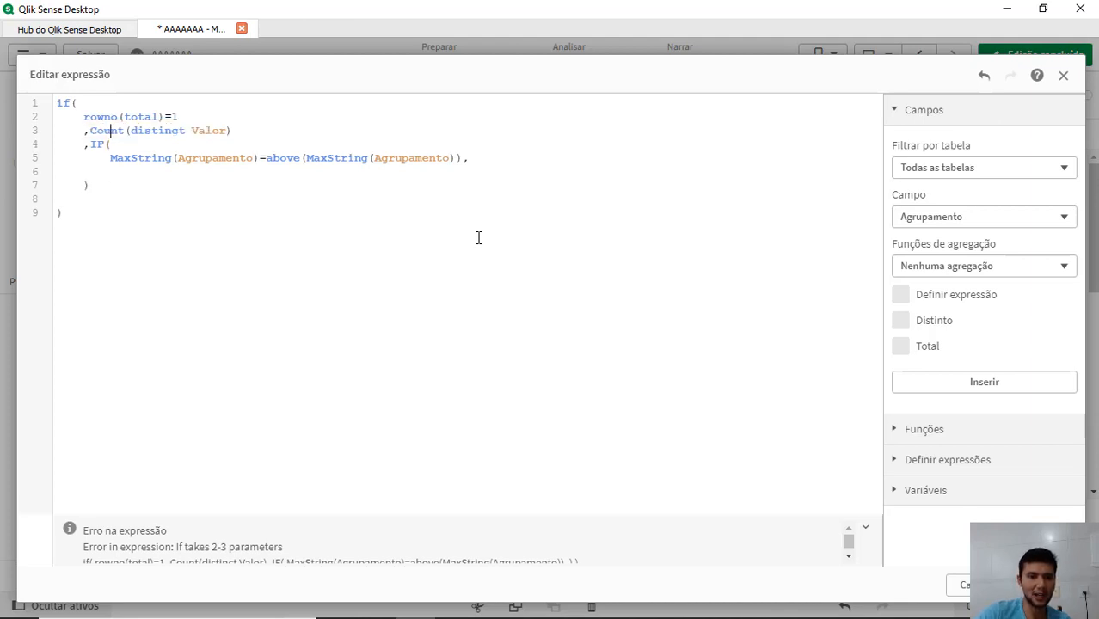
key("Left")
key("Left")
key("Left")
key("shift+End")
key("ctrl+c")
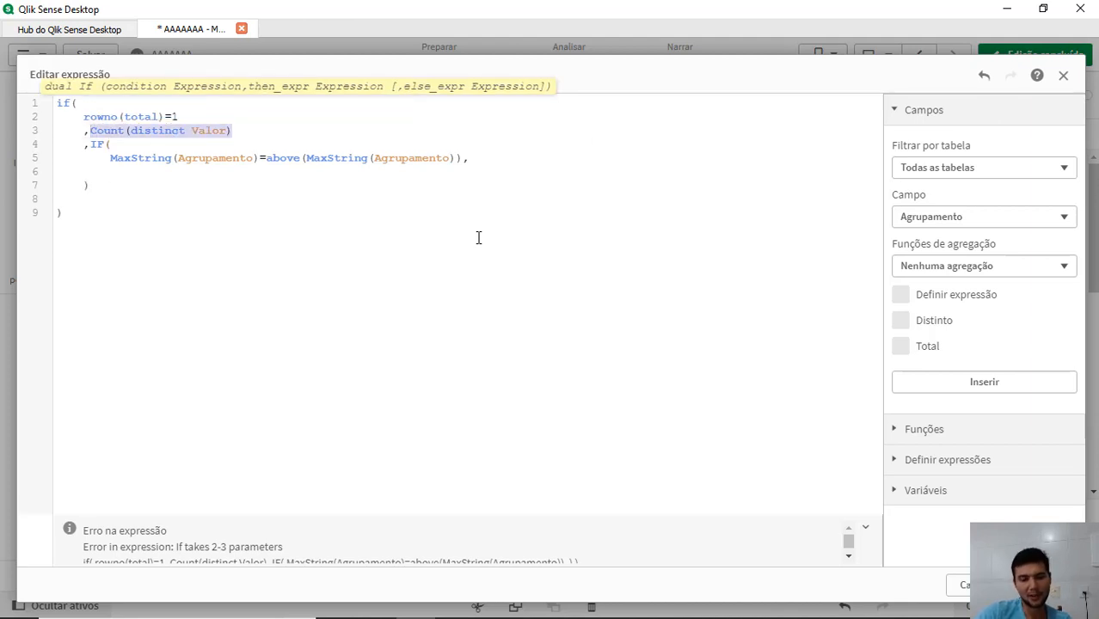
key("Down")
key("Down")
key("Down")
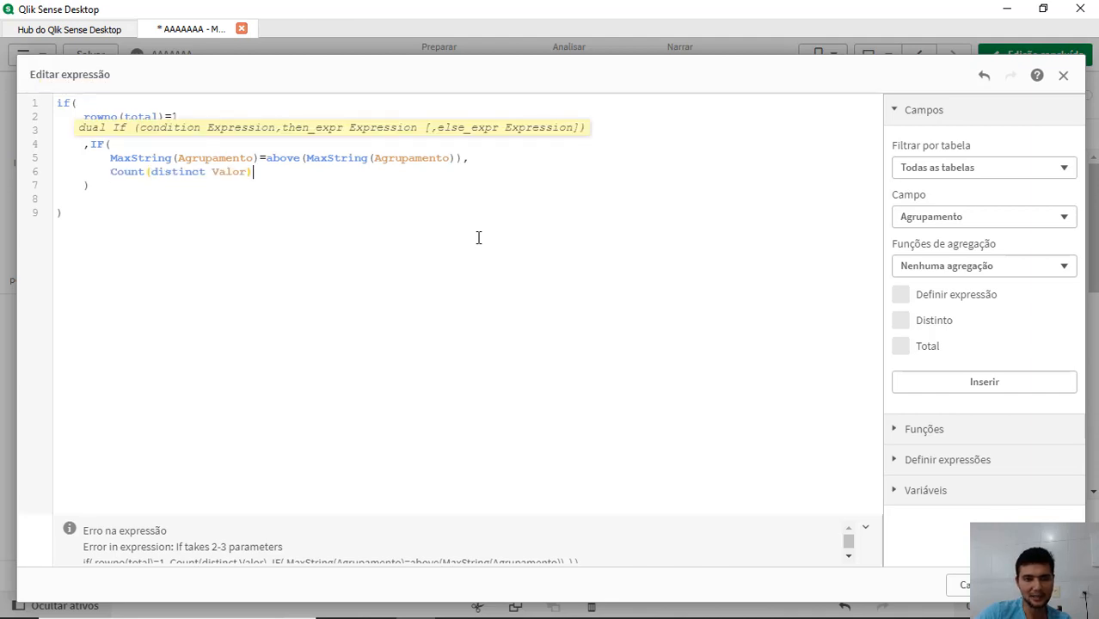
key("ctrl+v")
Step: Extend the nested IF's result with +Column(1), end it with a comma and start a new line for the else value
type("+")
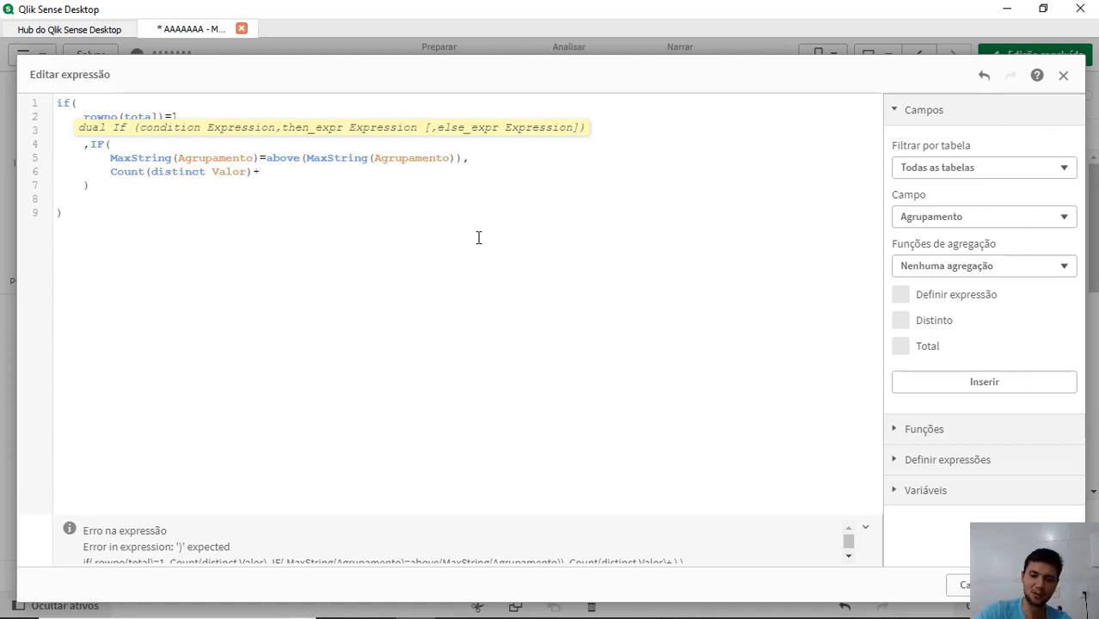
type("colu")
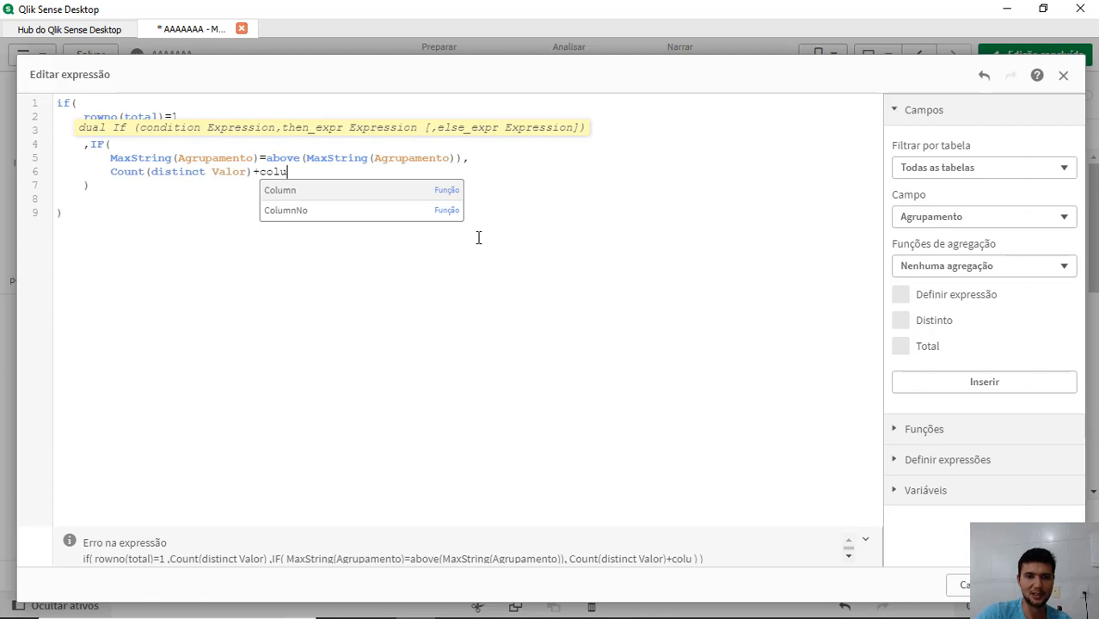
key("Return")
type("(1)")
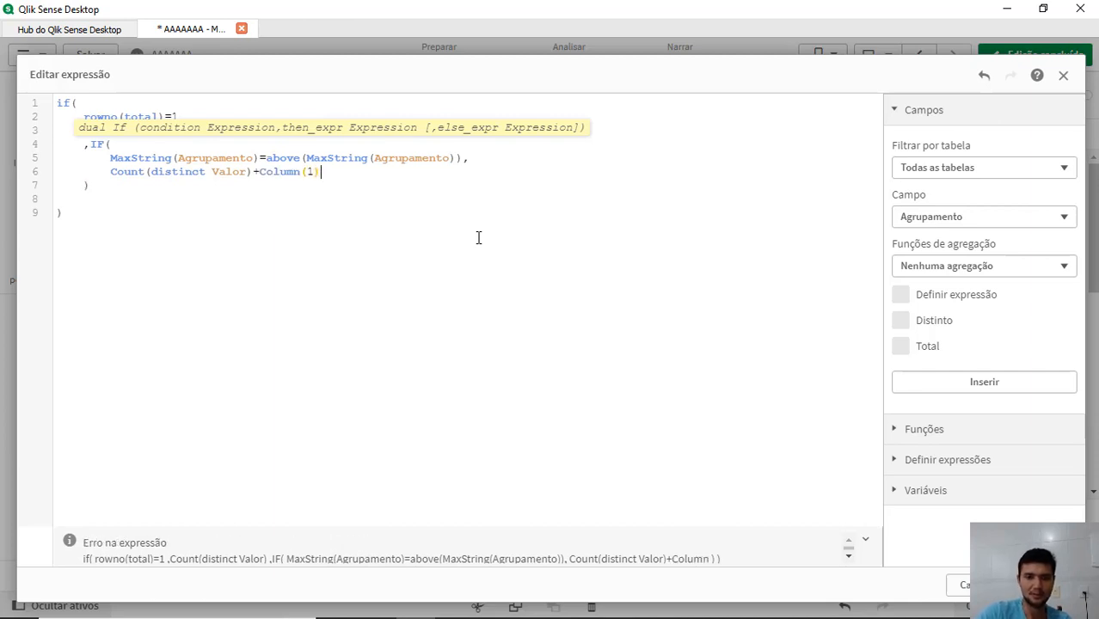
type(",")
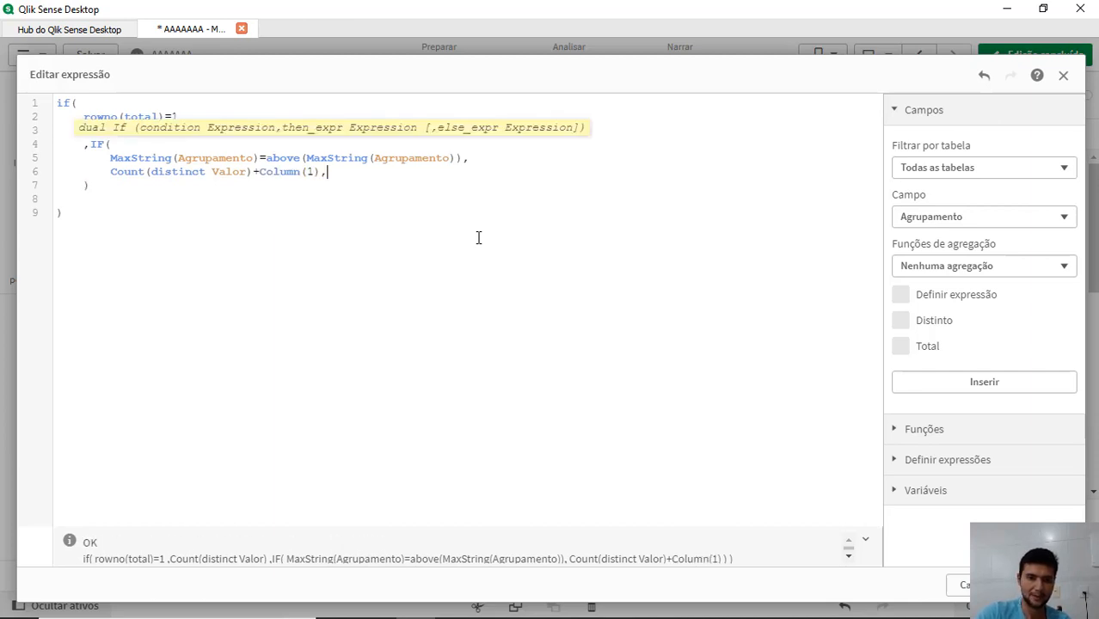
key("Return")
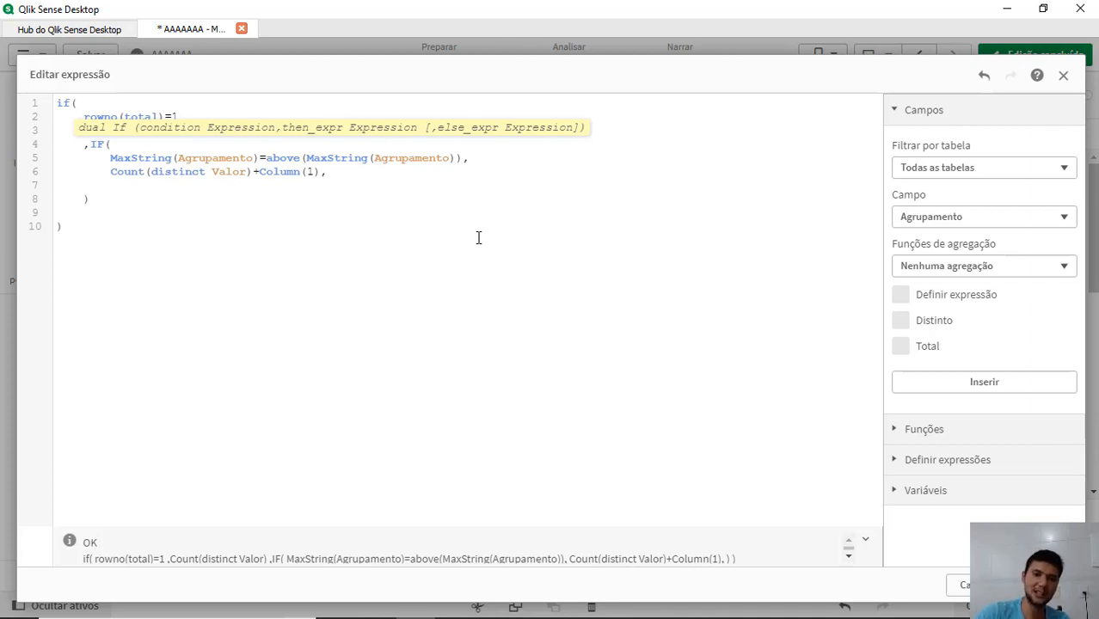
Step: Wrap Column(1) in the nested IF's result in above( ), keeping the comma after the closing parenthesis
left_click(262, 172)
type("above(")
key("End")
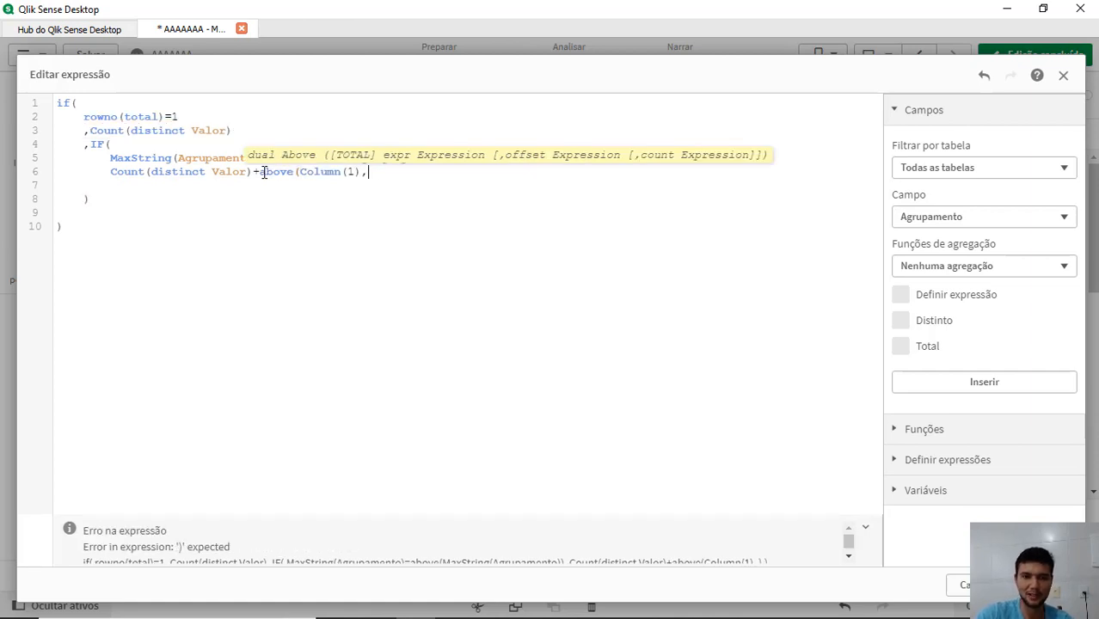
key("Left")
type(")")
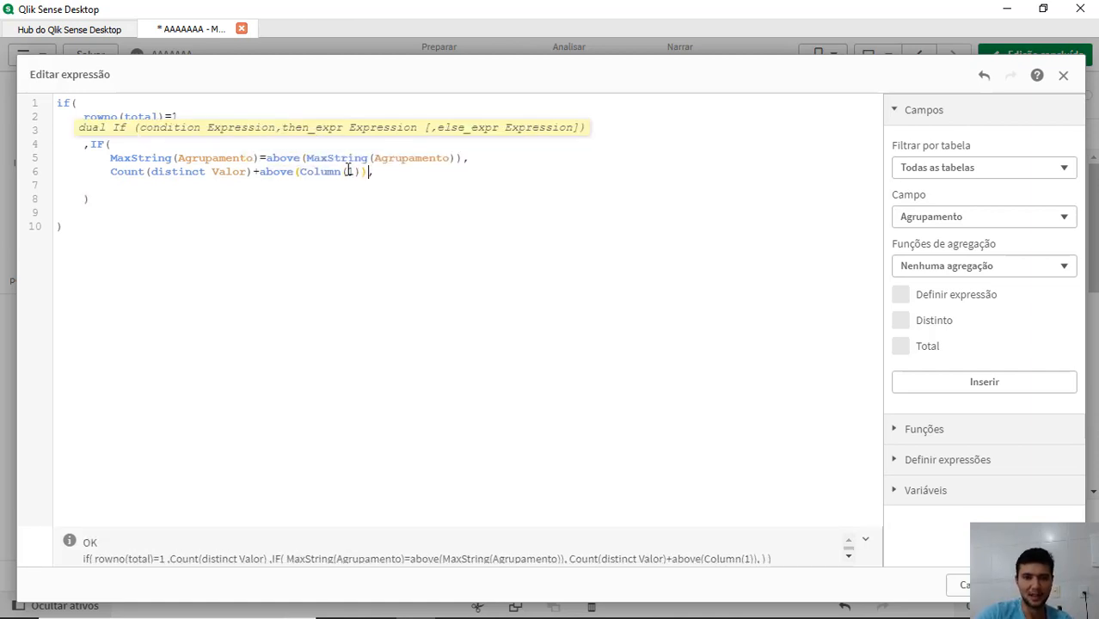
key("End")
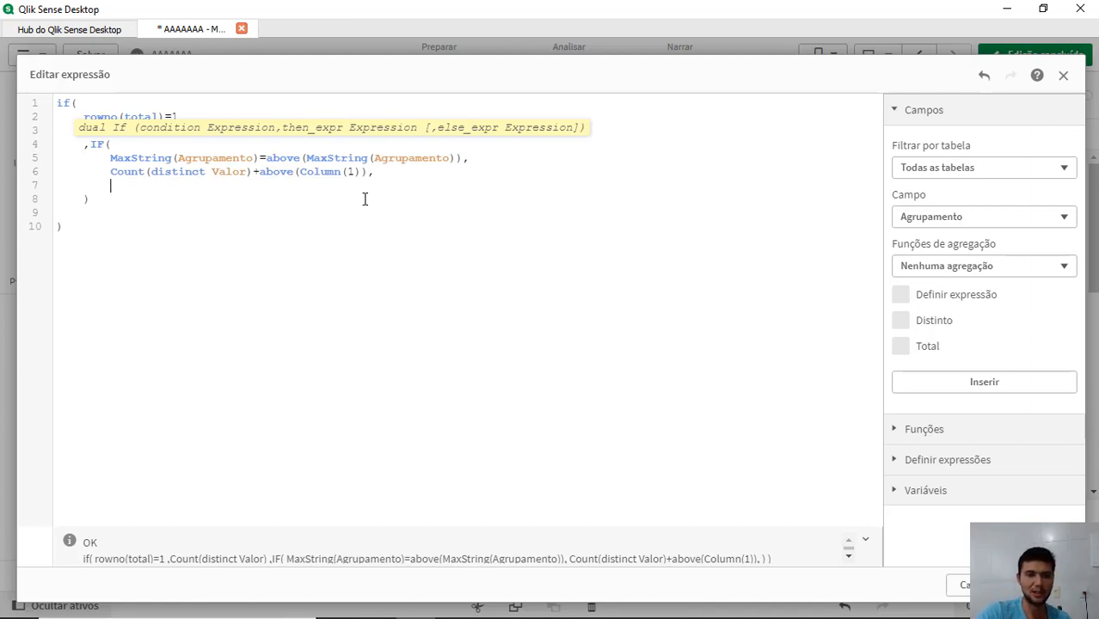
Step: Add Count(distinct Valor) as the nested IF's else value on the empty line and apply the expression
left_click(249, 173)
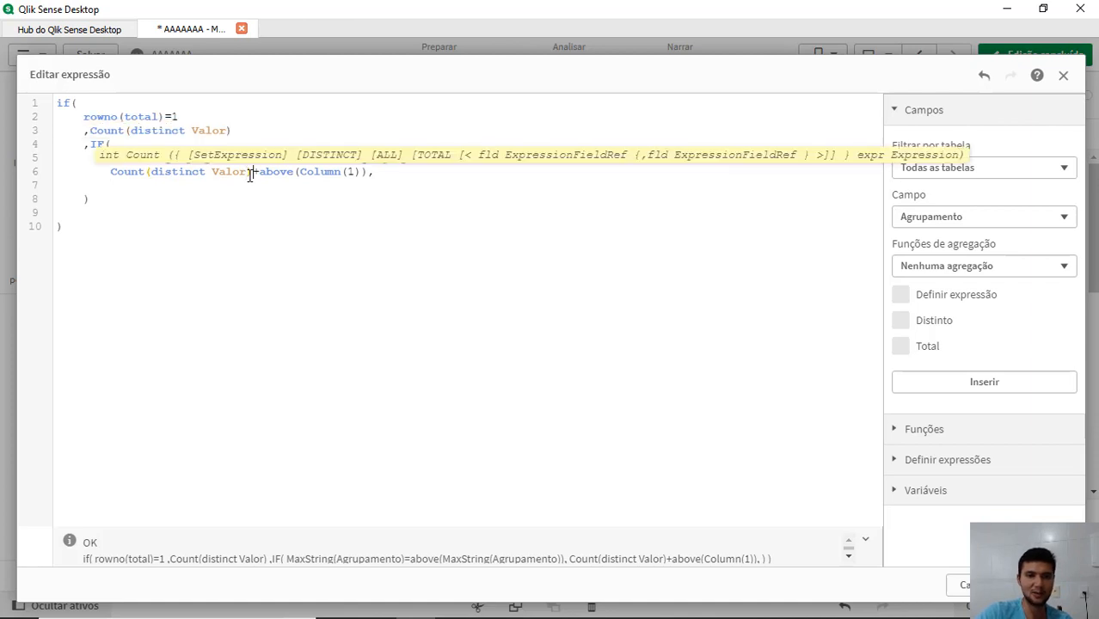
key("shift+Home")
key("ctrl+v")
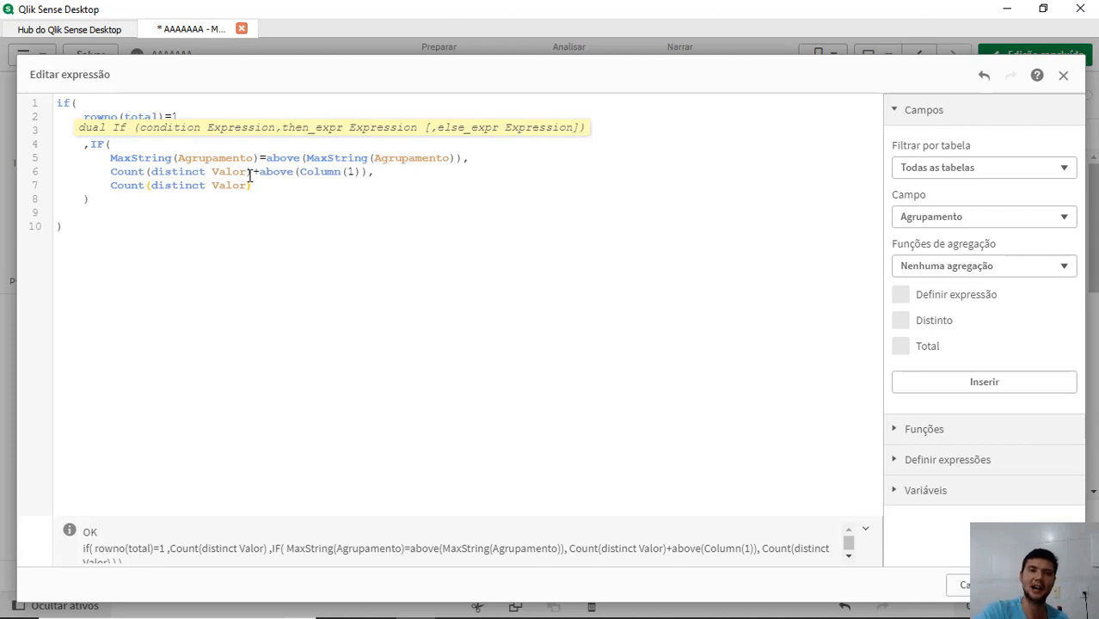
left_click(264, 303)
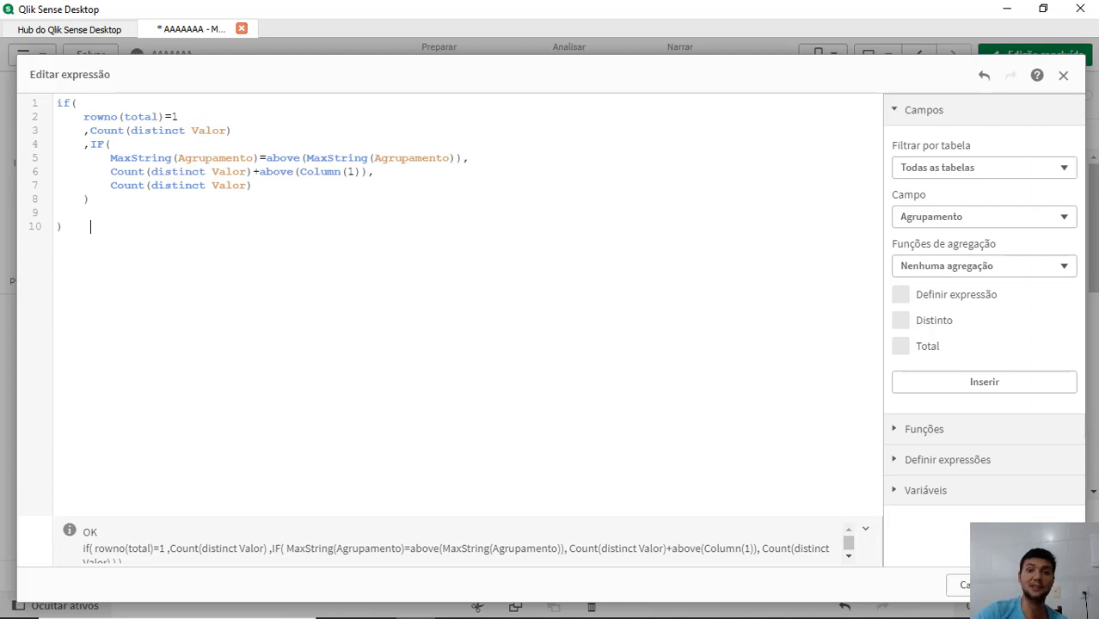
left_click(1045, 585)
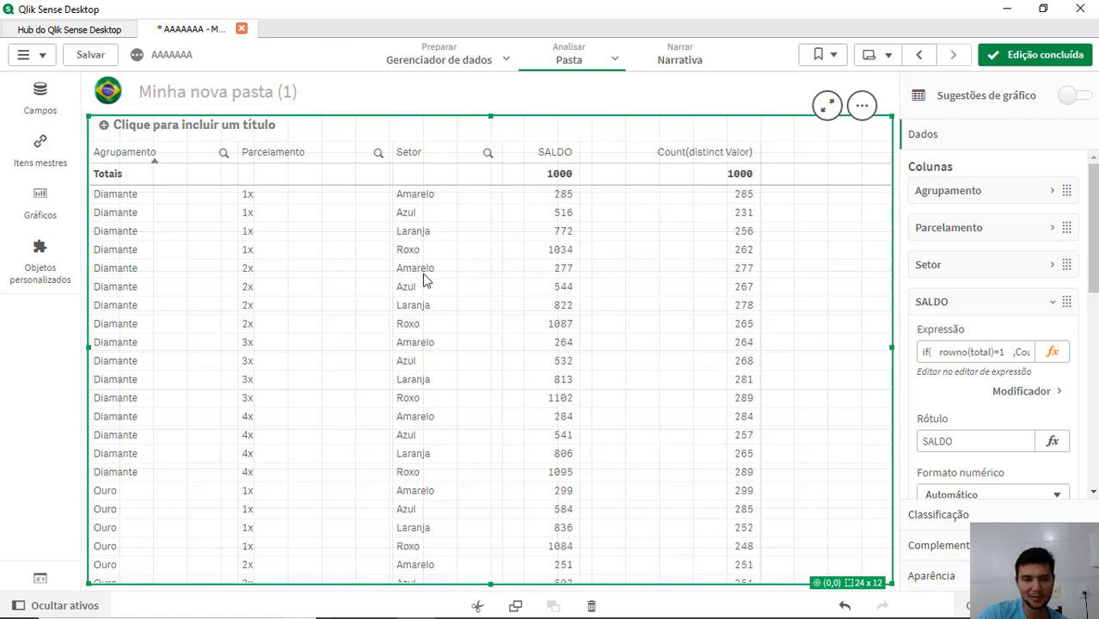
Step: Reopen the SALDO expression, copy the nested condition MaxString(Agrupamento)=above(MaxString(Agrupamento)) without its comma, and close the editor
left_click(1064, 358)
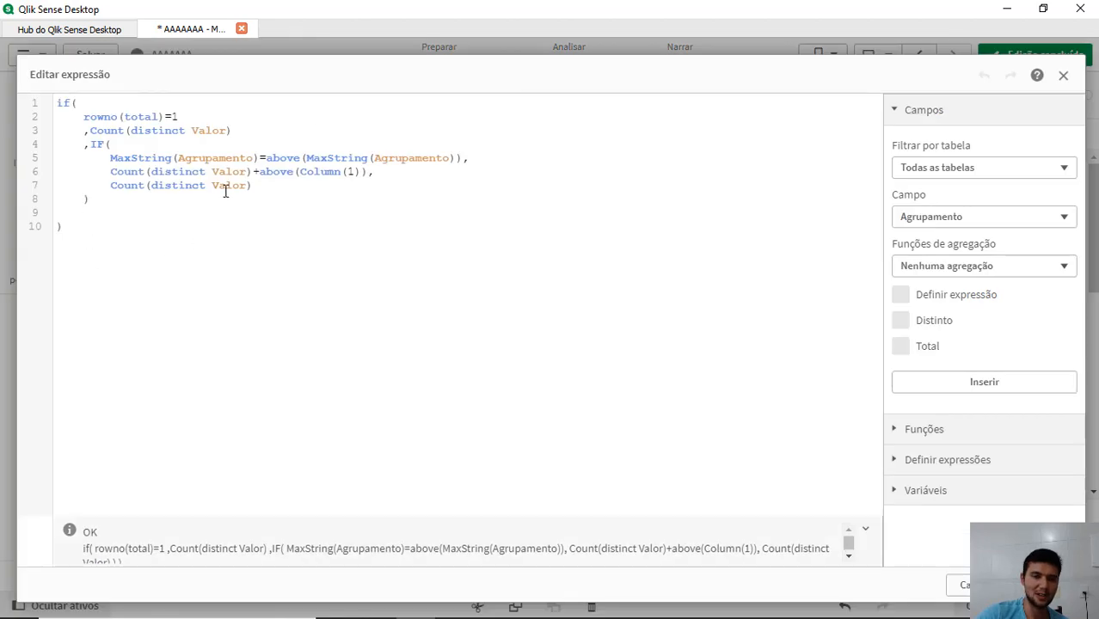
left_click(178, 158)
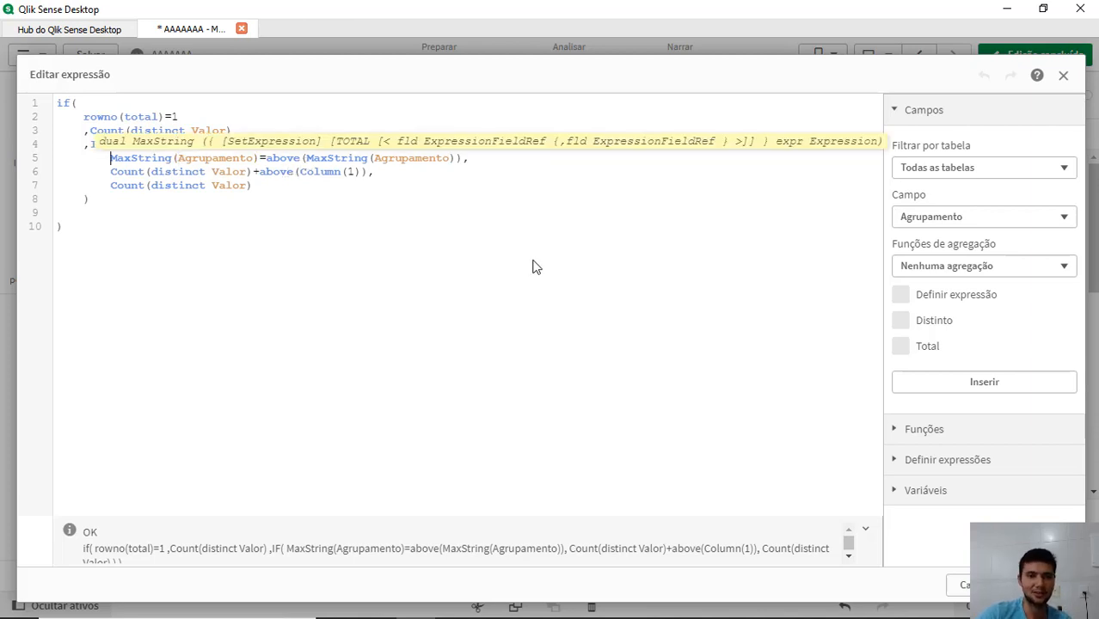
key("shift+End")
key("shift+Left")
key("ctrl+c")
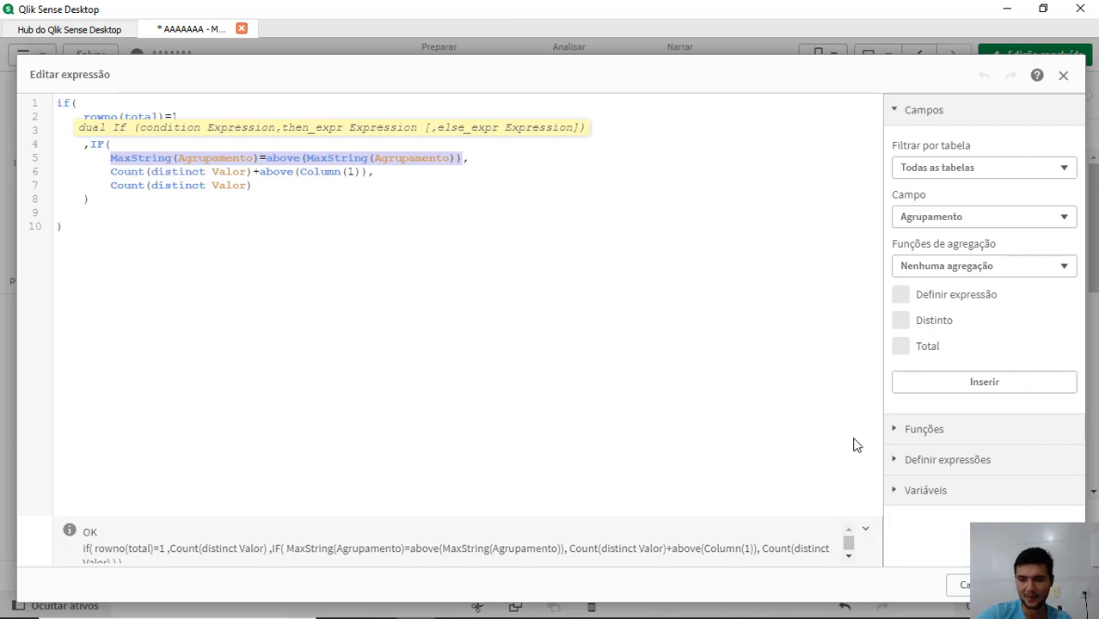
left_click(1045, 585)
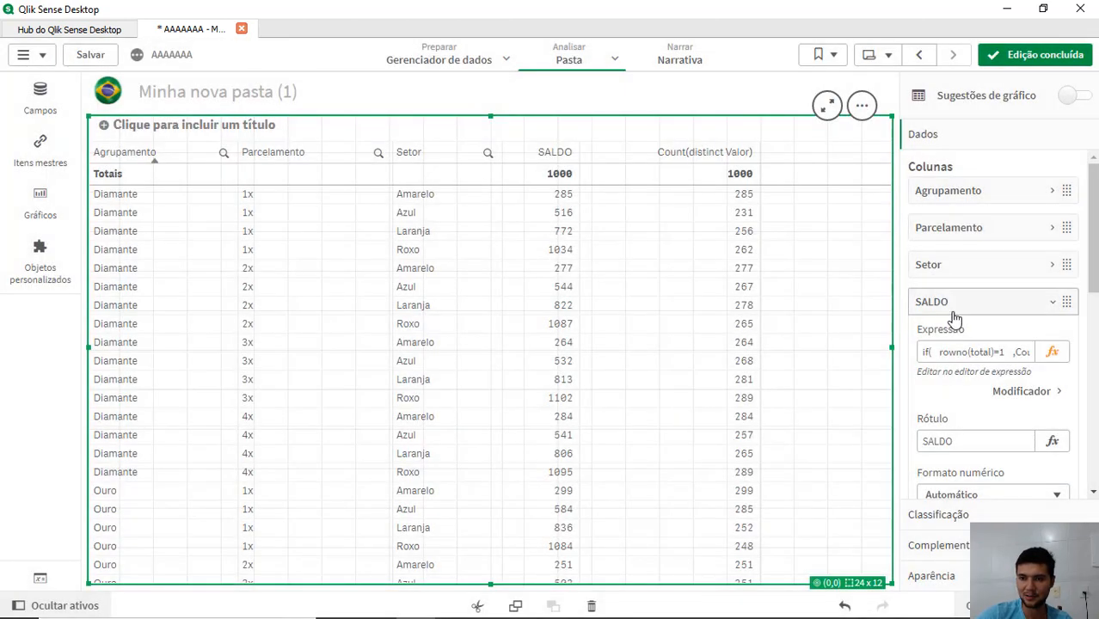
Step: Add a new measure column to the table with the copied expression MaxString(Agrupamento)=above(MaxString(Agrupamento))
left_click(981, 308)
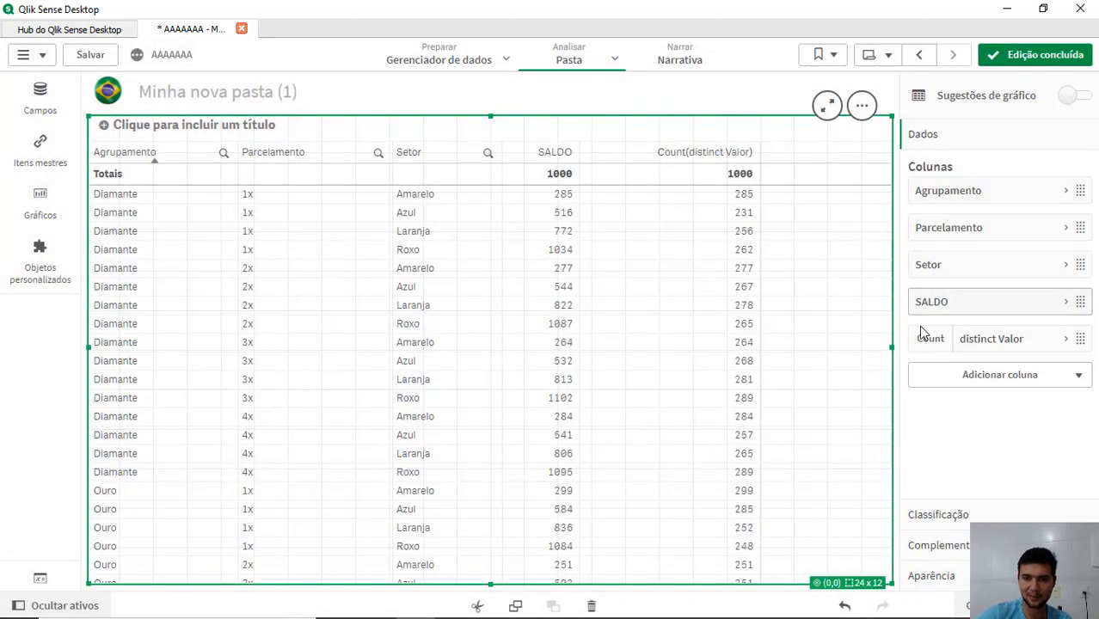
left_click(976, 378)
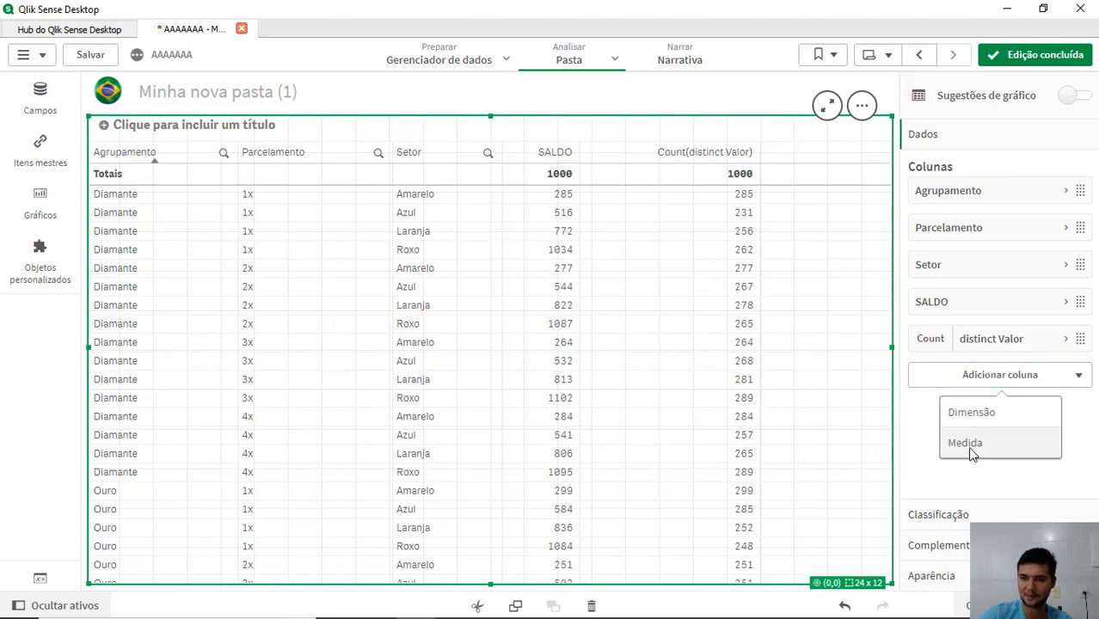
left_click(969, 444)
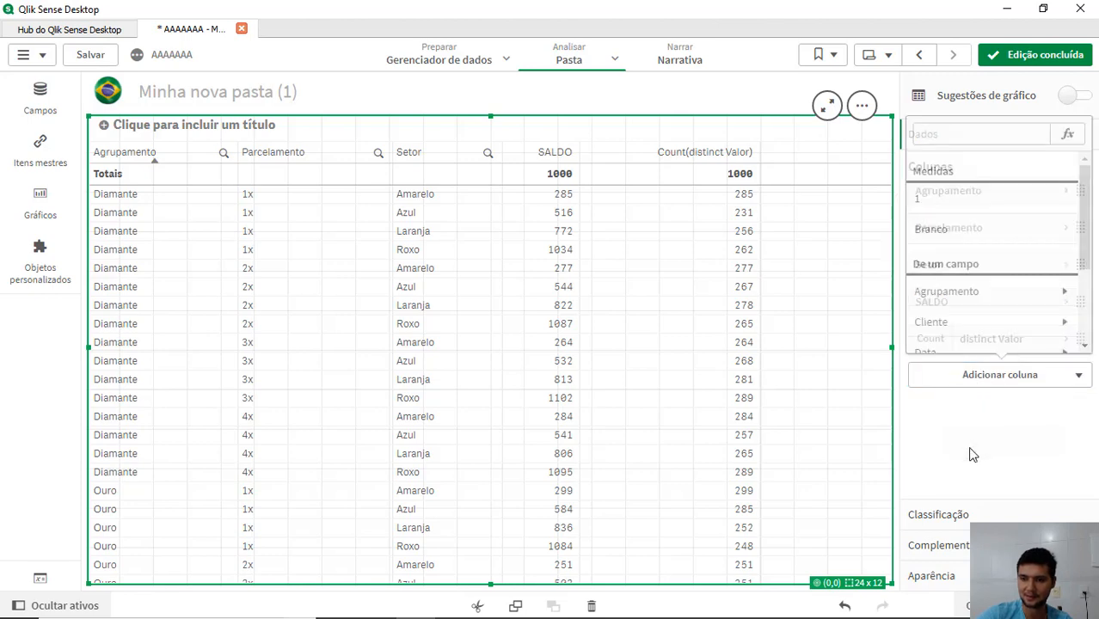
left_click(1070, 138)
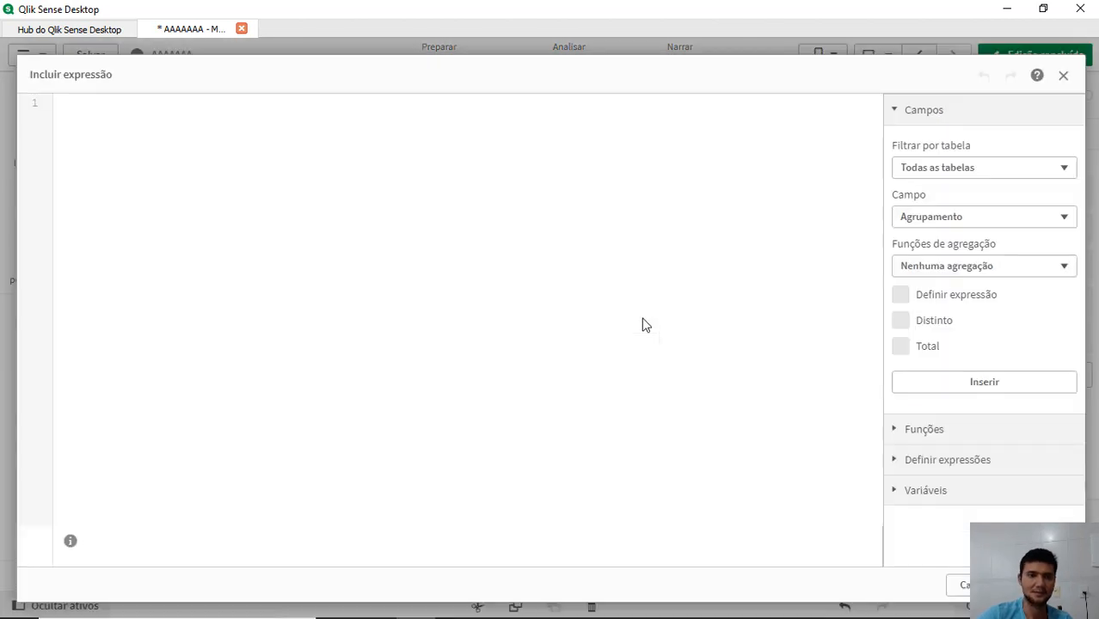
key("ctrl+v")
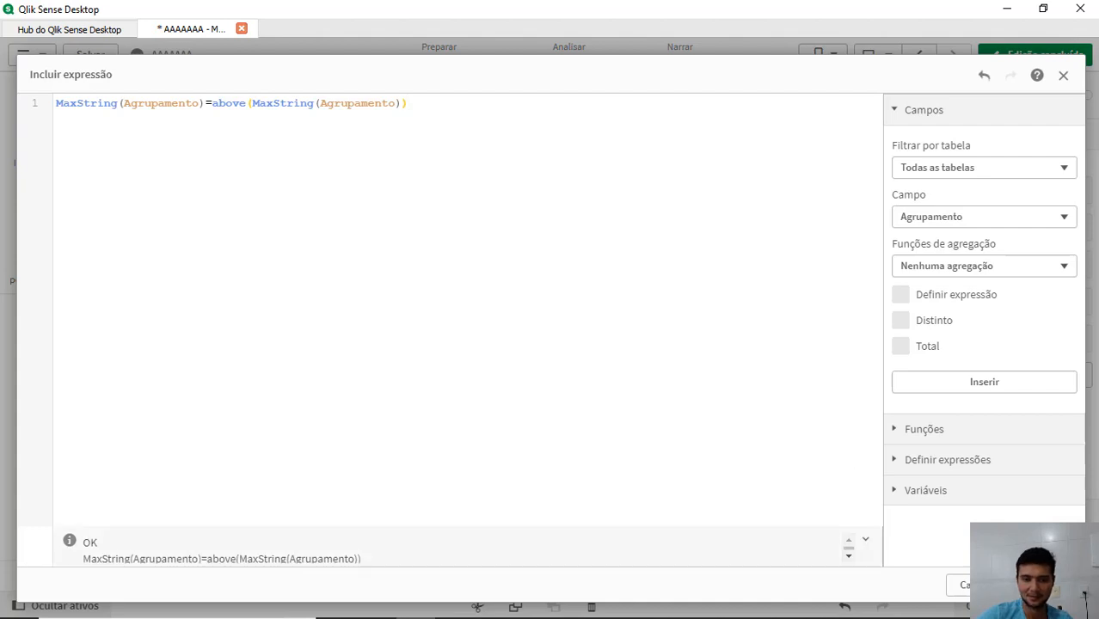
left_click(1048, 585)
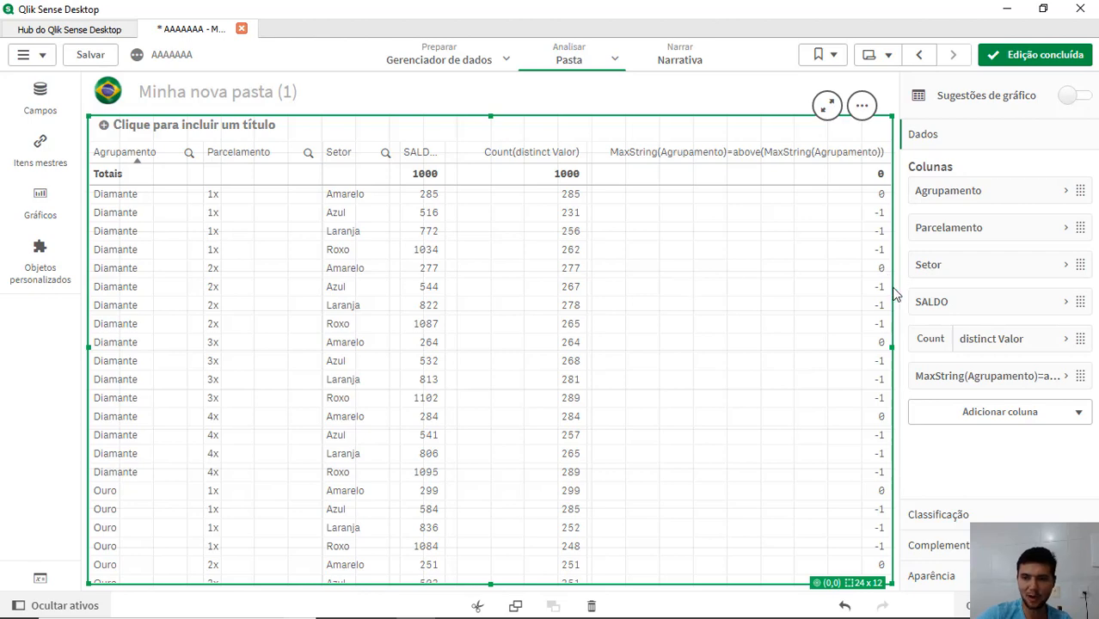
Step: Add an offset of 1 to the above function in the new measure's expression and apply it
left_click(964, 385)
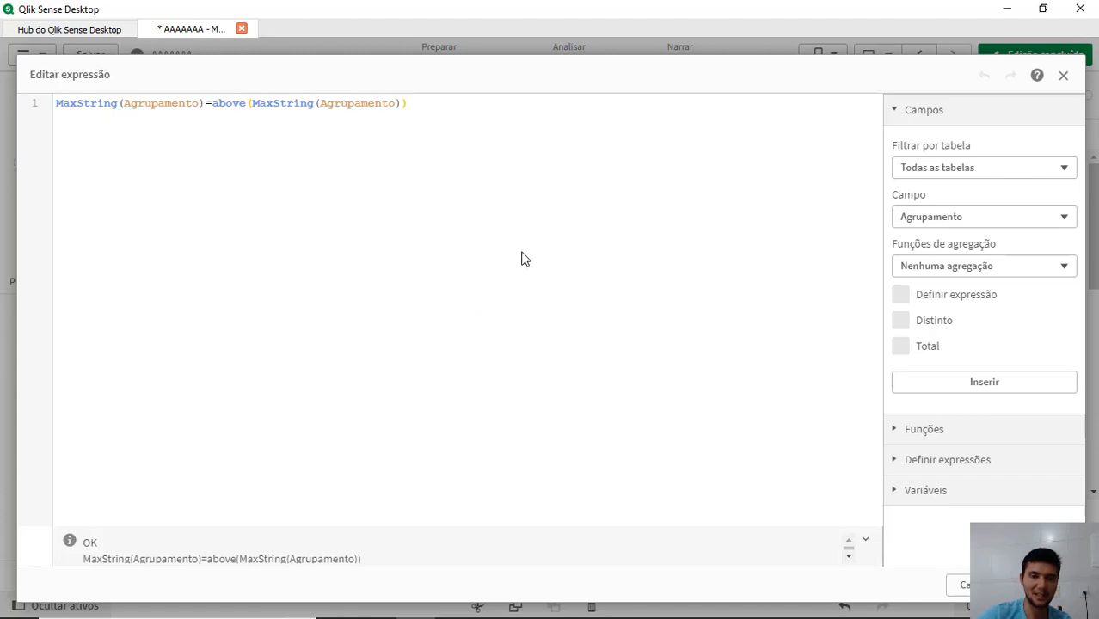
key("Left")
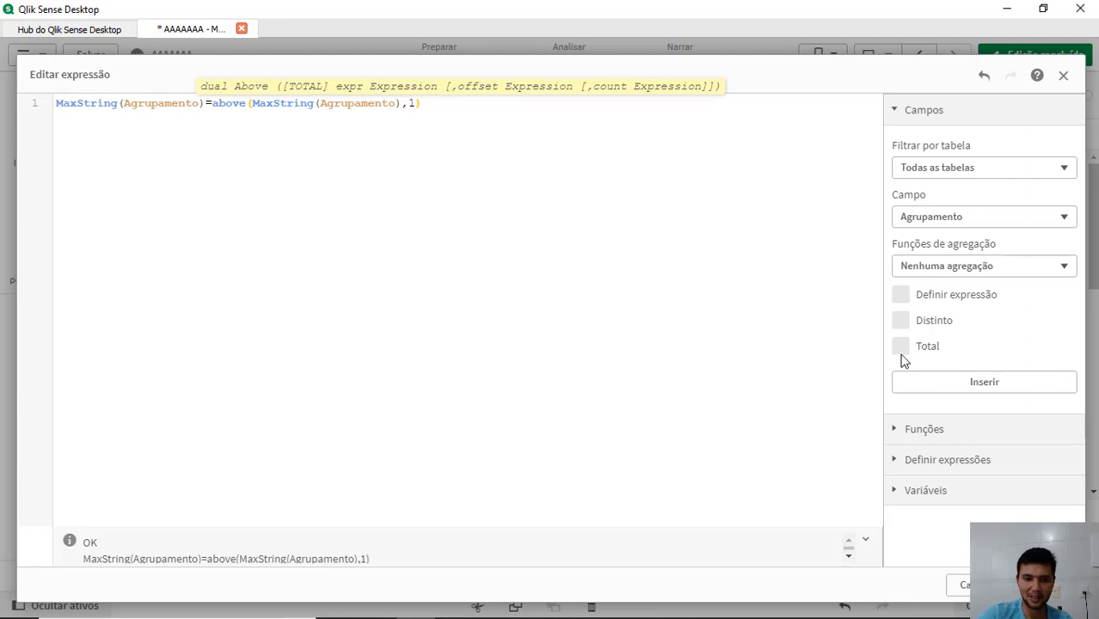
left_click(1027, 585)
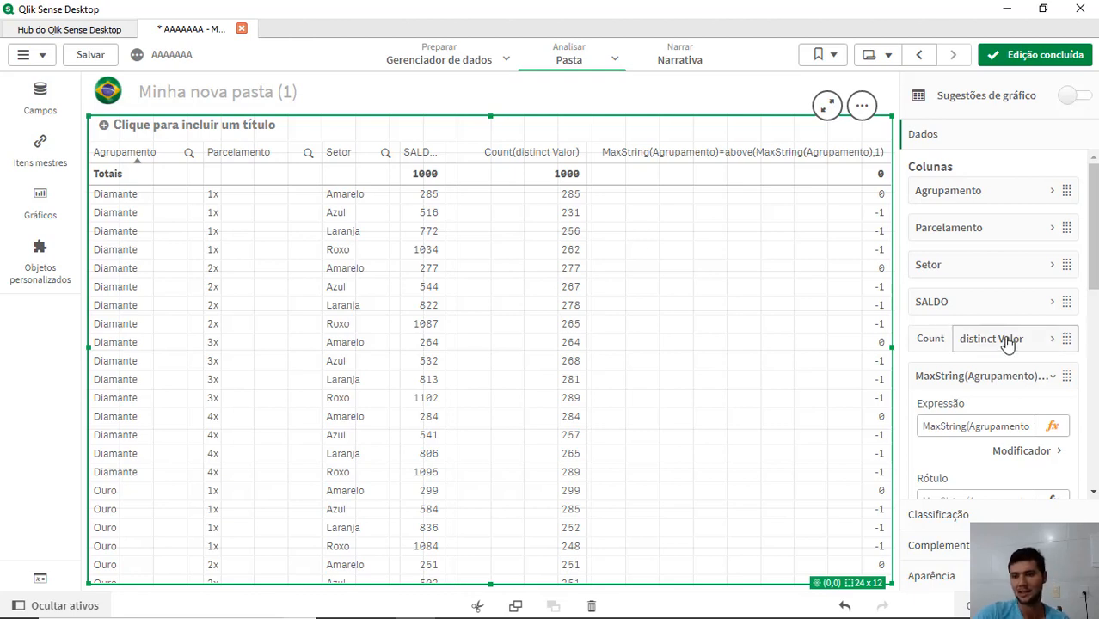
Step: Delete the MaxString(Agrupamento) comparison measure from the table's columns
left_click(1015, 379)
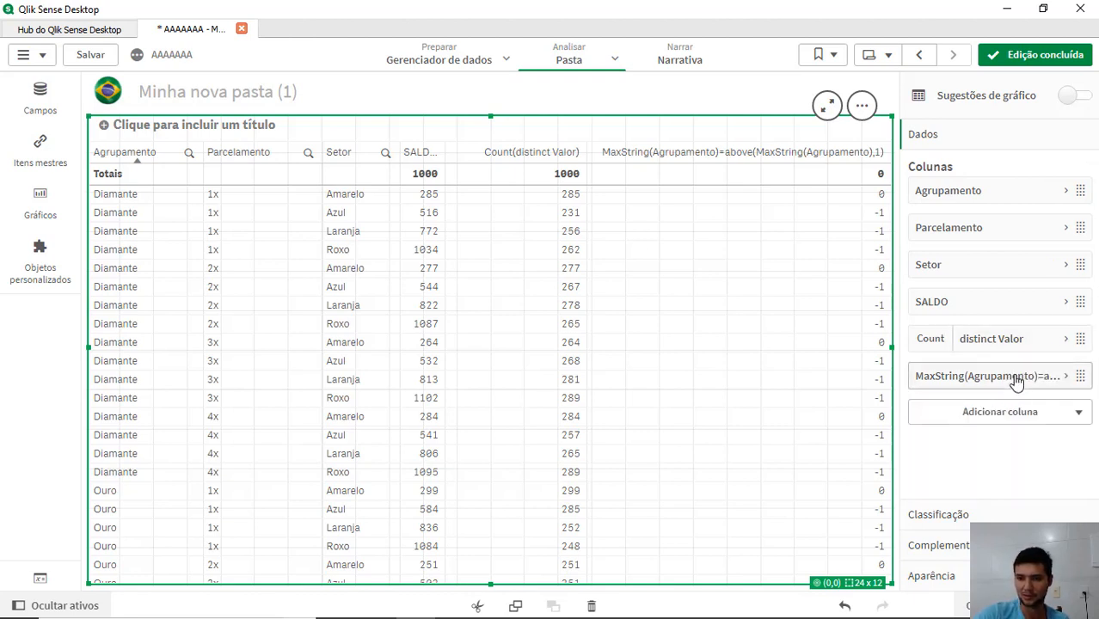
right_click(1017, 383)
left_click(981, 367)
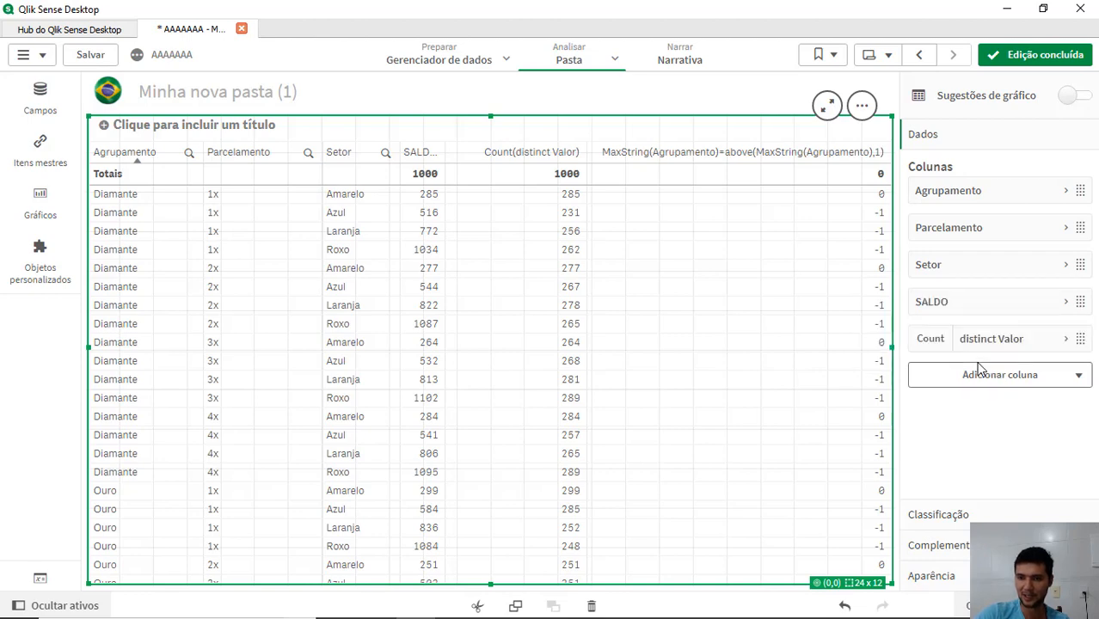
Step: Add the Total qualifier to both above functions in the SALDO expression, before MaxString(Agrupamento) and Column(1), and apply it
left_click(995, 303)
left_click(1052, 355)
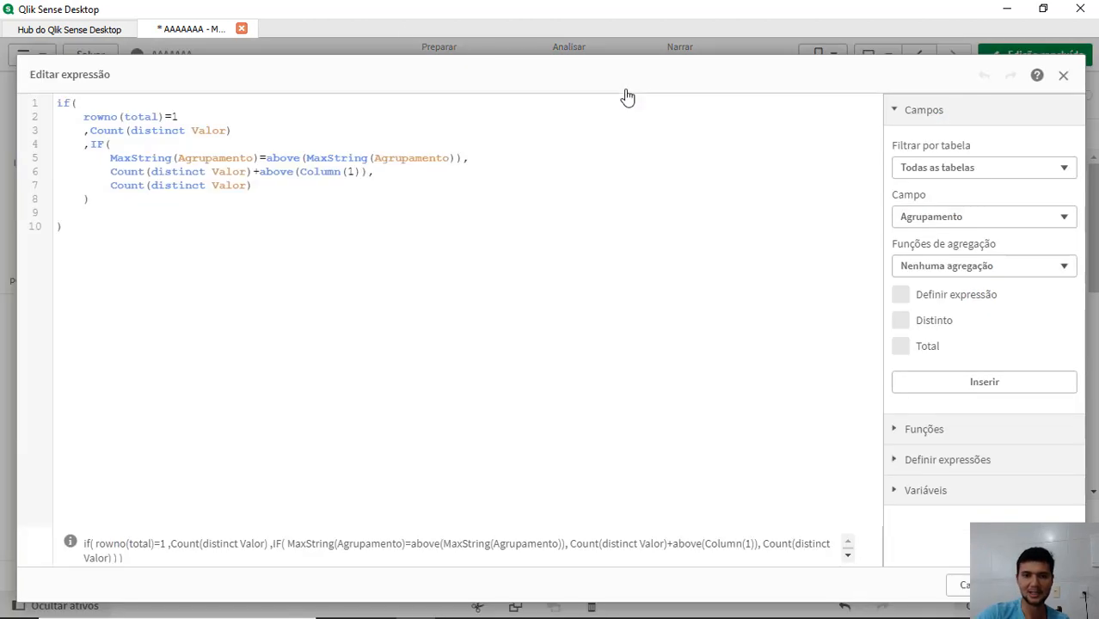
double_click(142, 118)
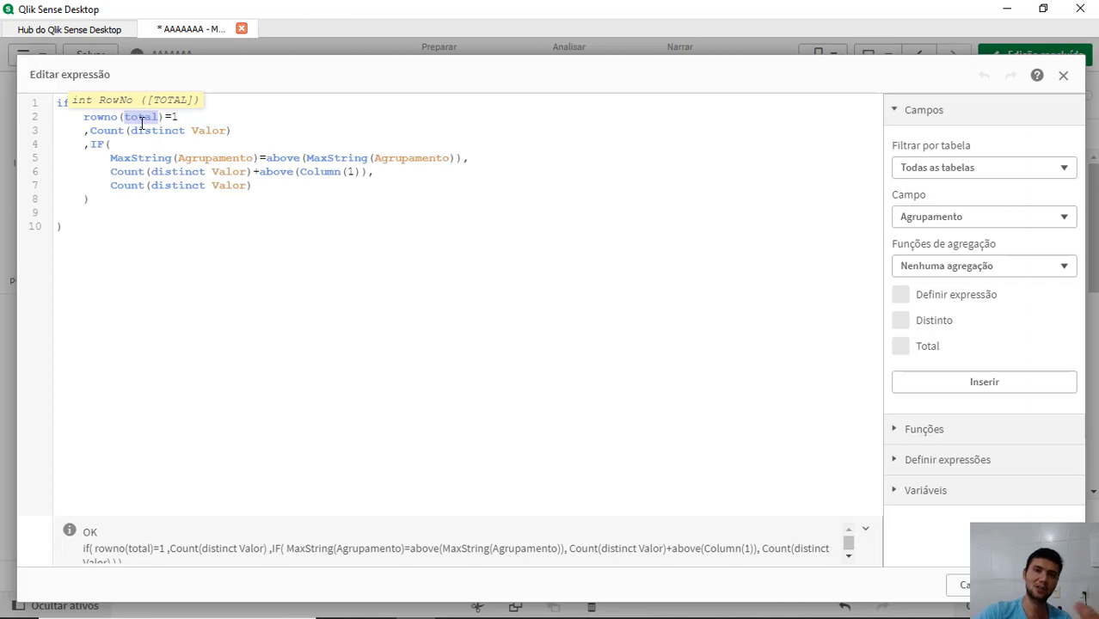
left_click(306, 160)
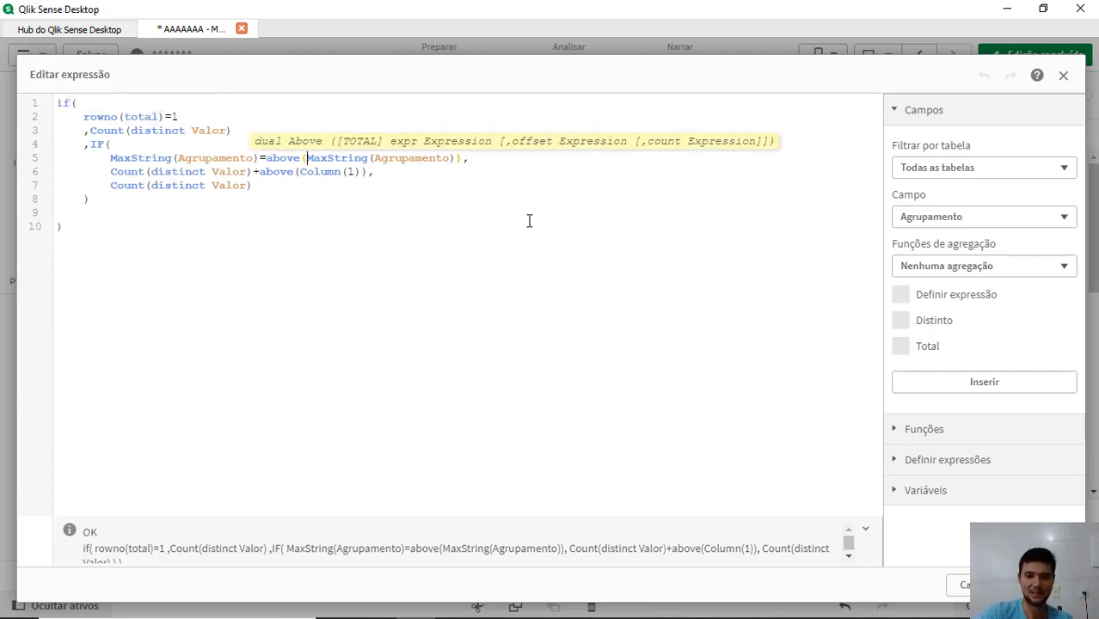
type("Total")
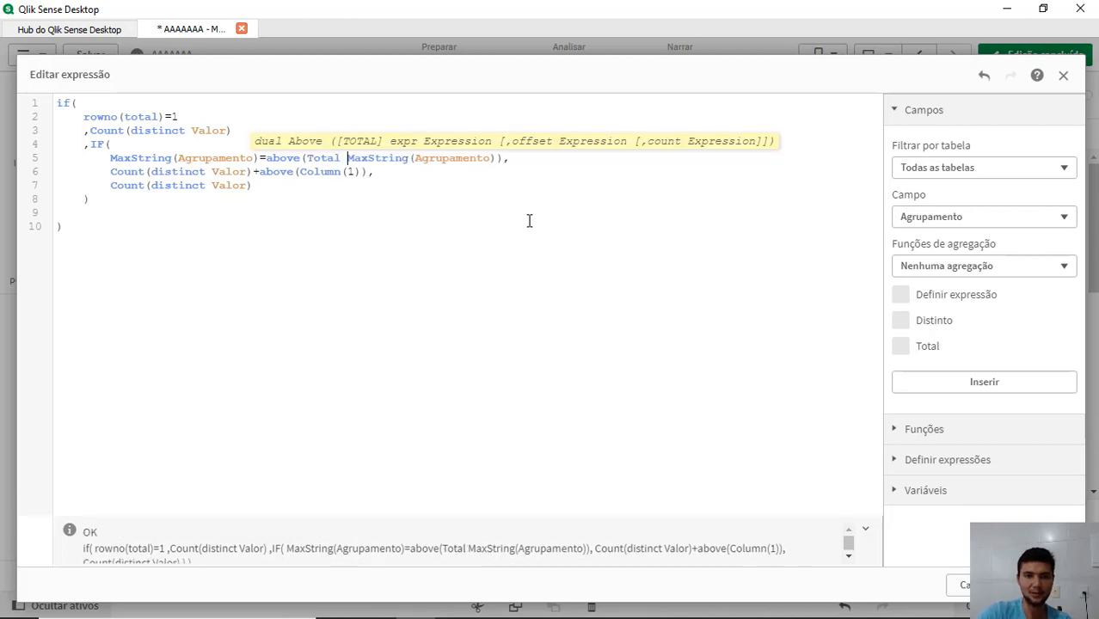
left_click(300, 169)
type("Total")
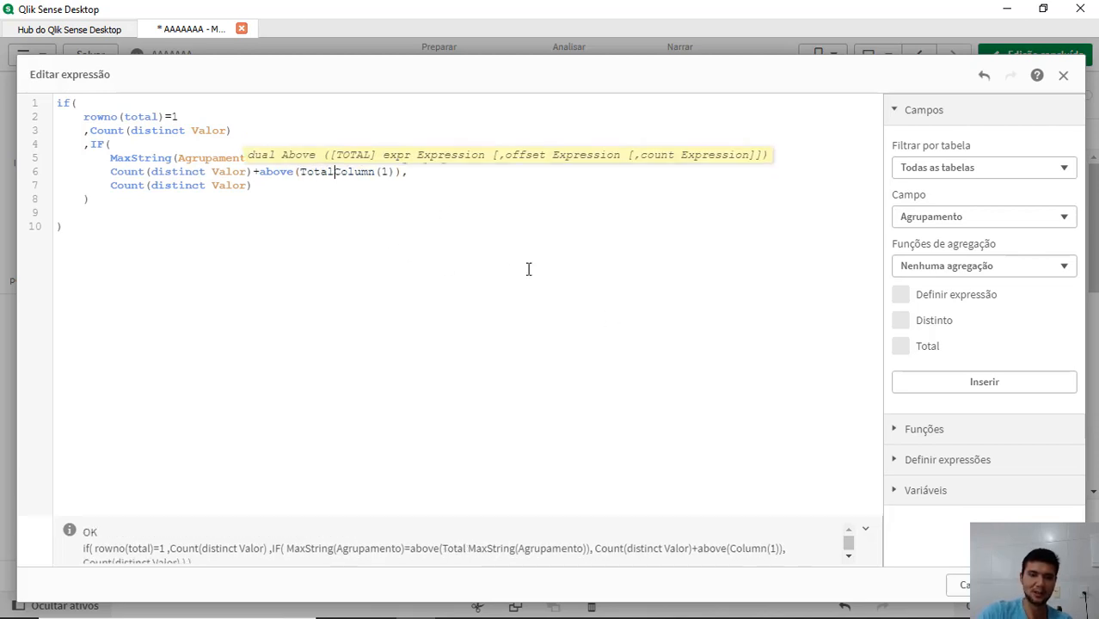
left_click(419, 384)
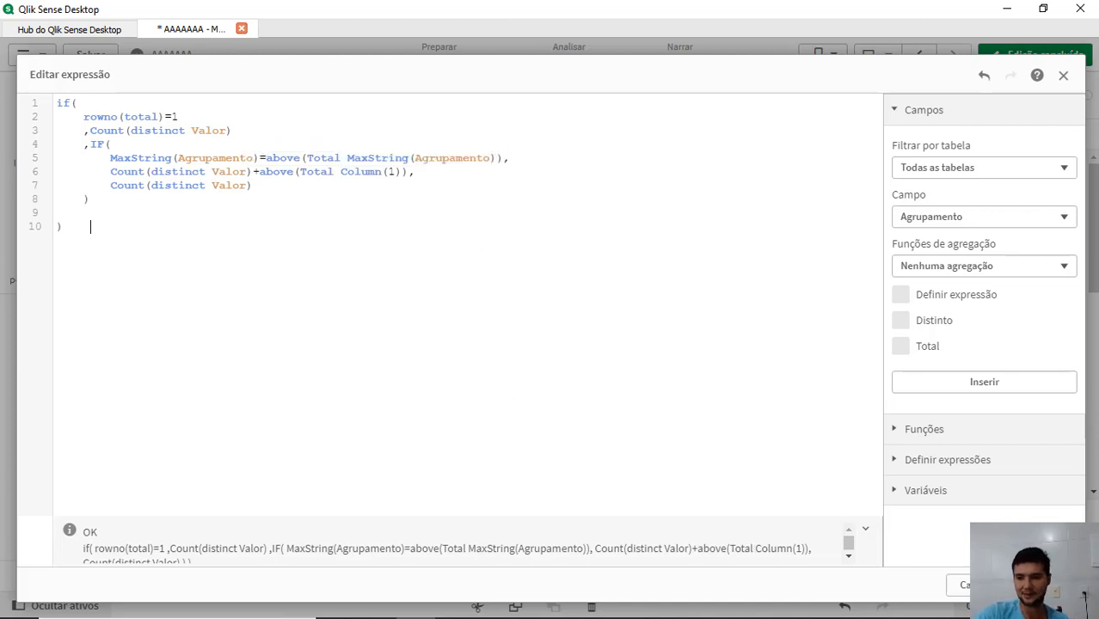
left_click(1041, 585)
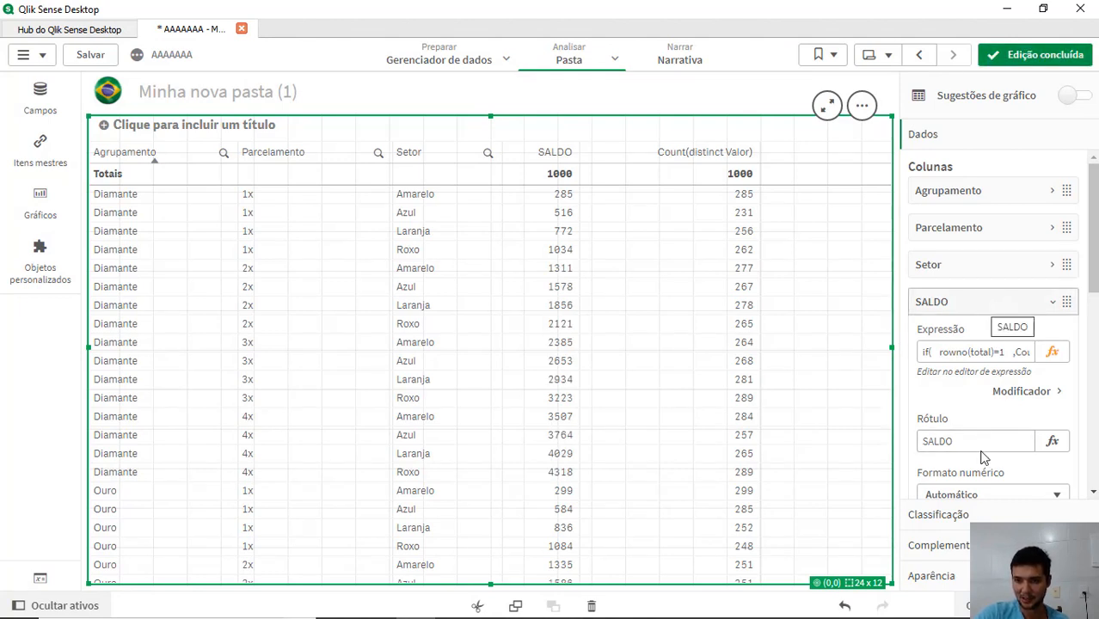
Step: Set the number format of the SALDO and Count(distinct Valor) columns to Número
scroll(982, 456, "down", 2)
left_click(971, 426)
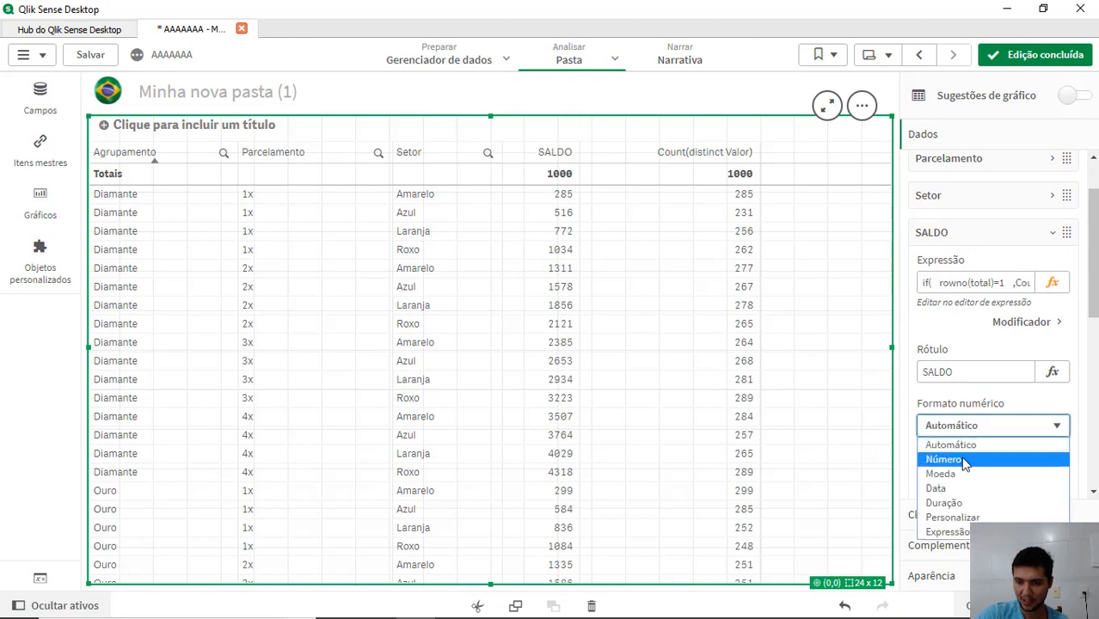
left_click(945, 460)
left_click(1000, 234)
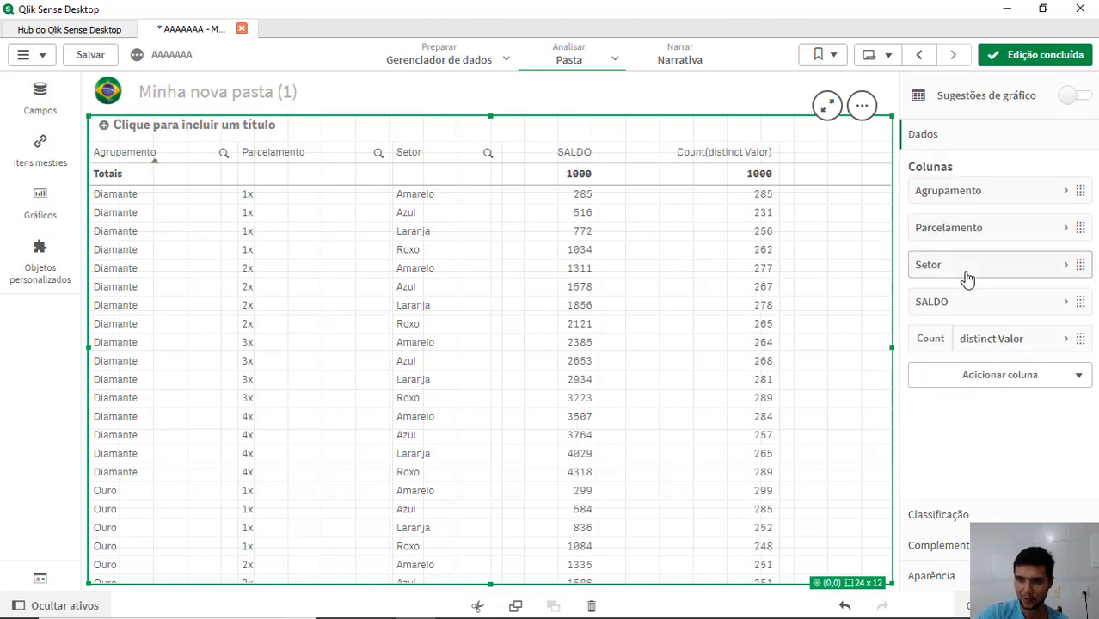
left_click(976, 344)
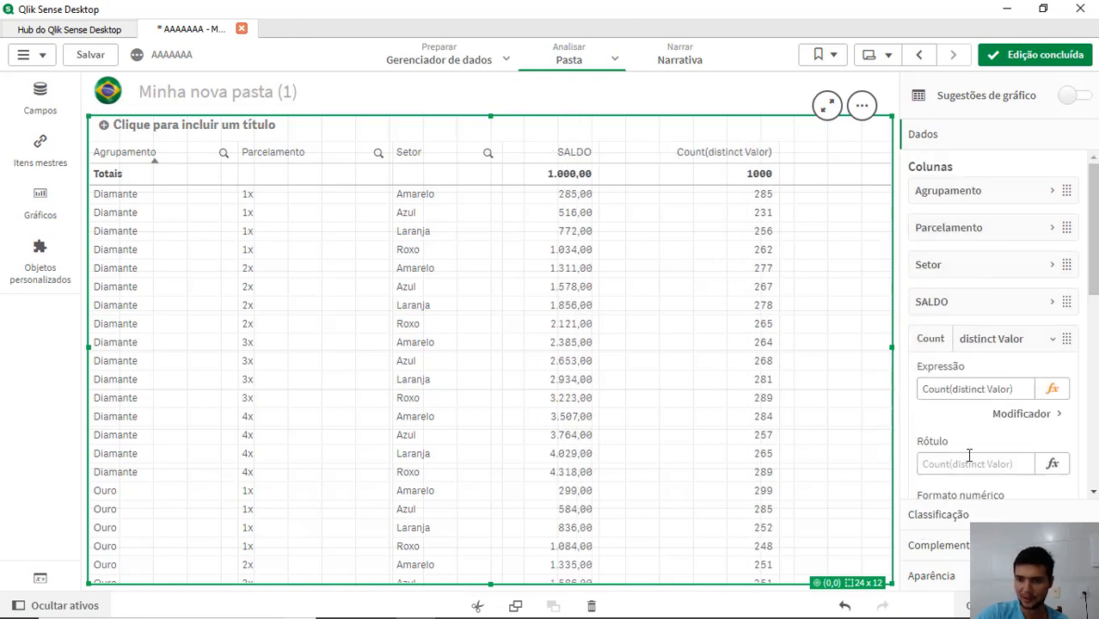
left_click(971, 359)
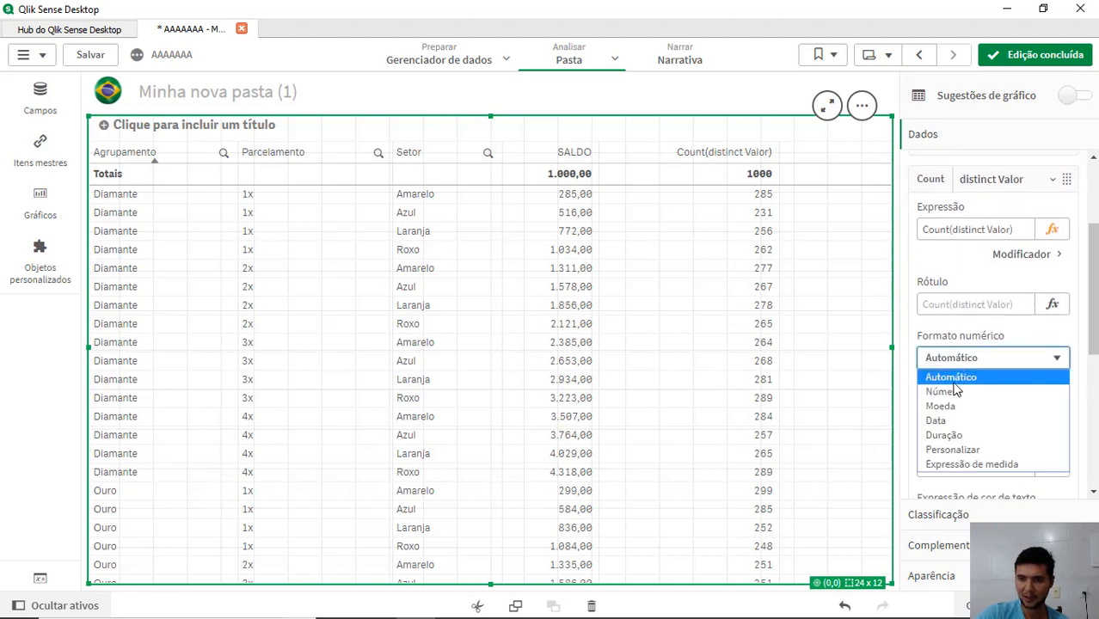
left_click(944, 392)
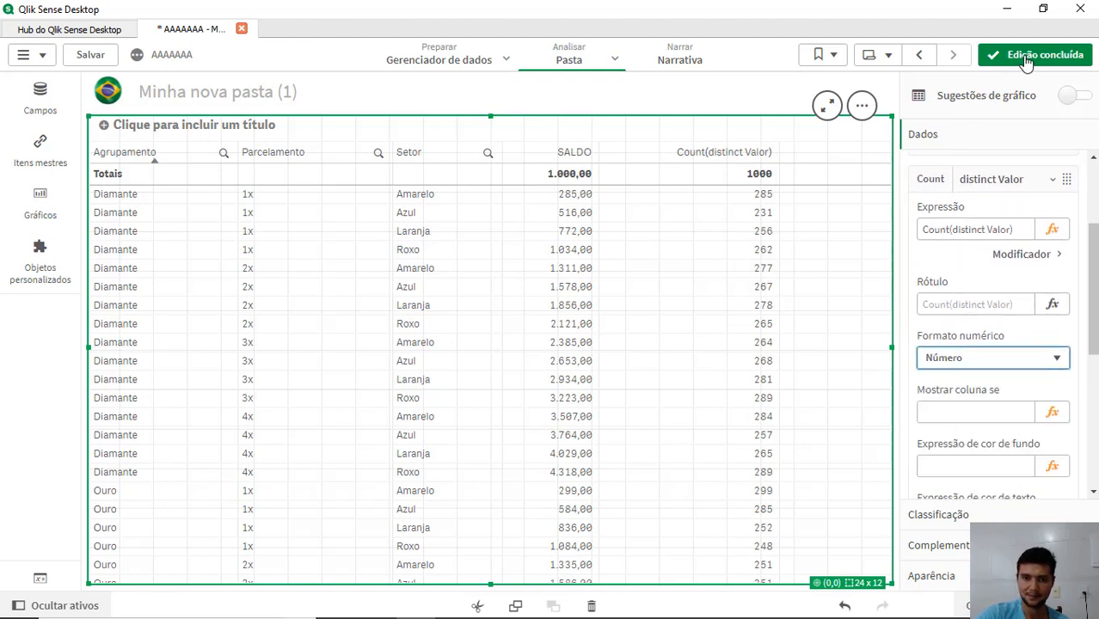
Step: Finish editing the sheet and review the SALDO values across the Diamante, Ouro and Platina groups
left_click(1026, 58)
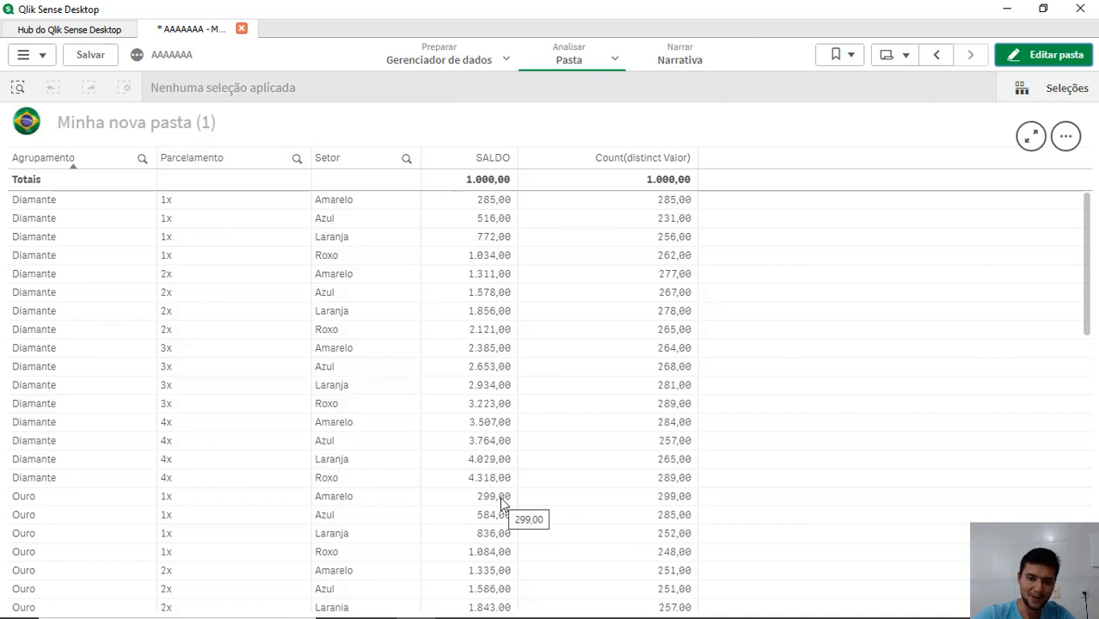
scroll(501, 505, "down", 2)
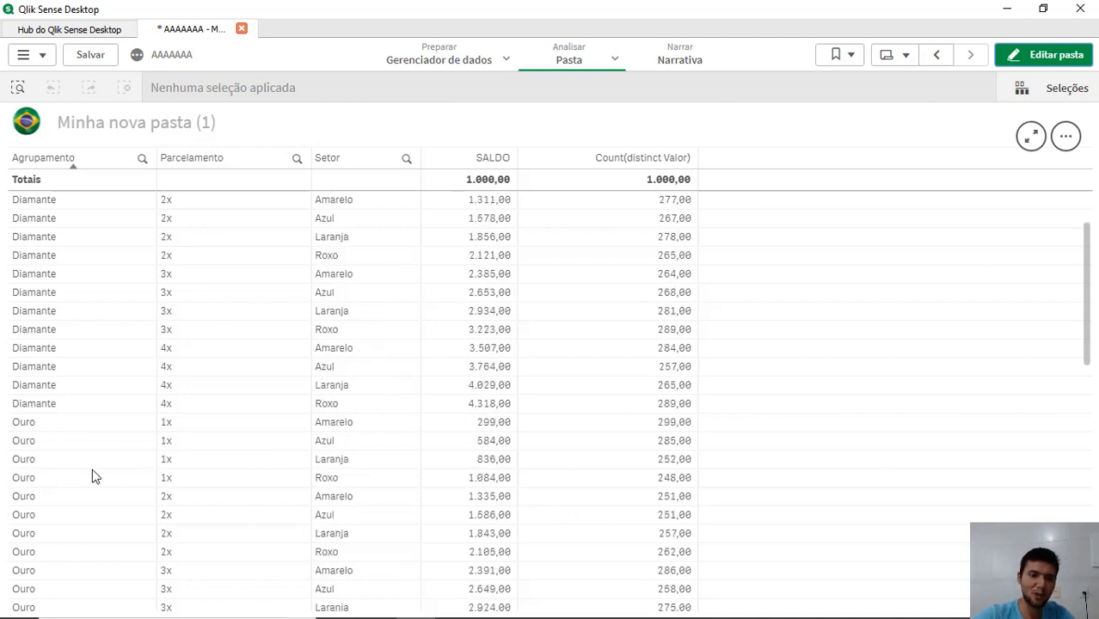
scroll(92, 474, "down", 10)
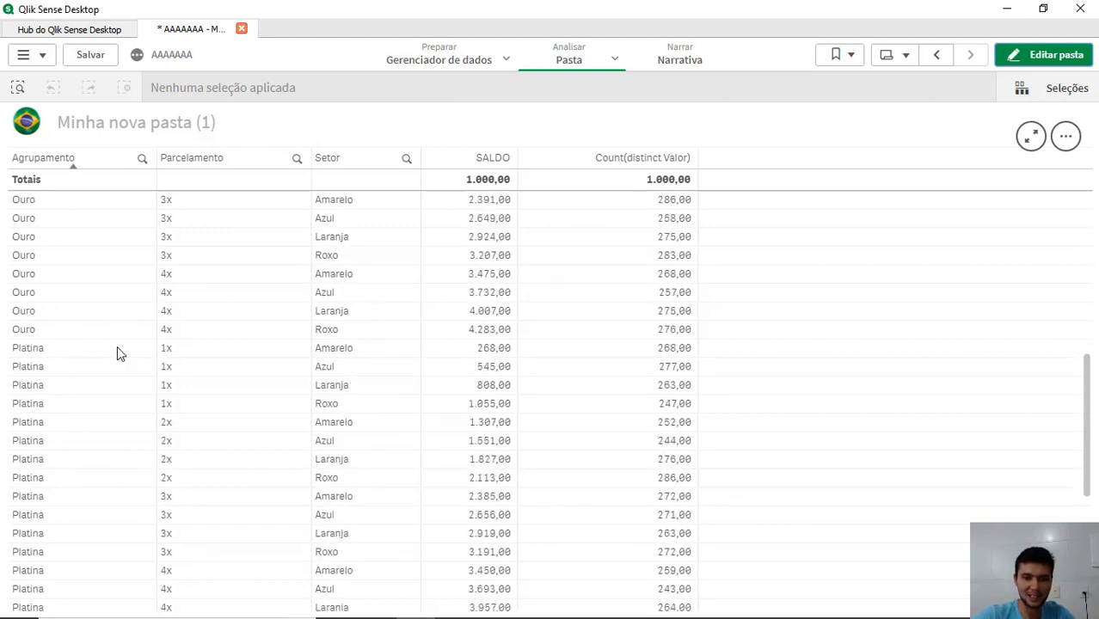